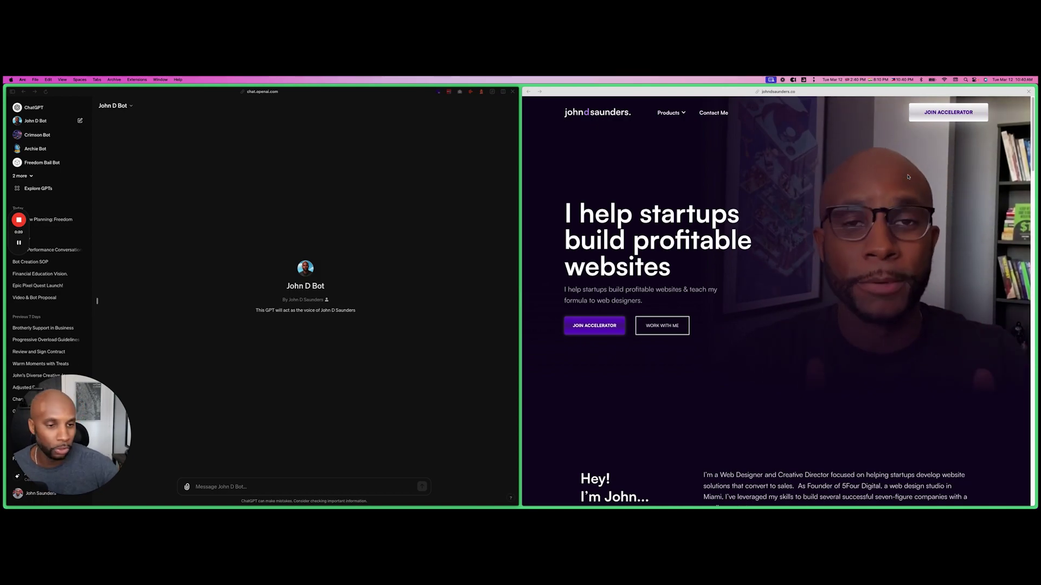
# Ask John D Bot 'Who is John D Saunders?'.
pyautogui.scroll(-10, 888, 212)
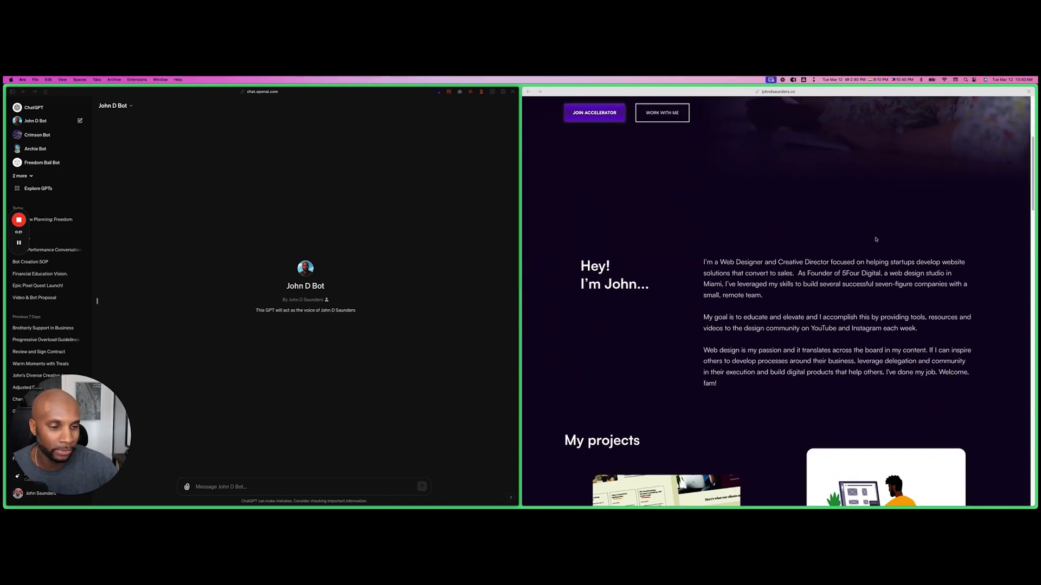
pyautogui.scroll(-3, 874, 244)
pyautogui.scroll(3, 845, 265)
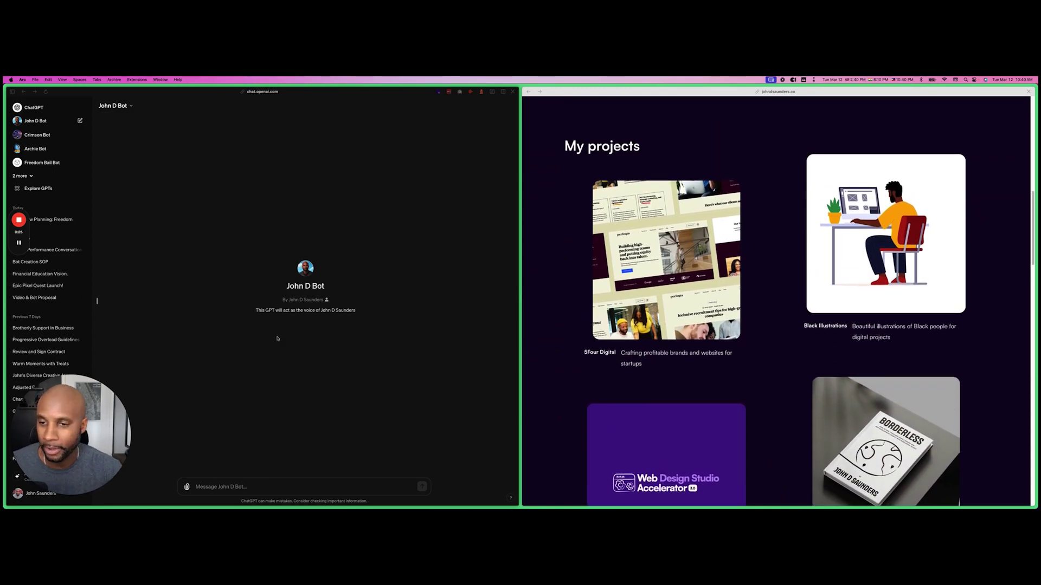
pyautogui.click(314, 287)
pyautogui.moveTo(300, 489)
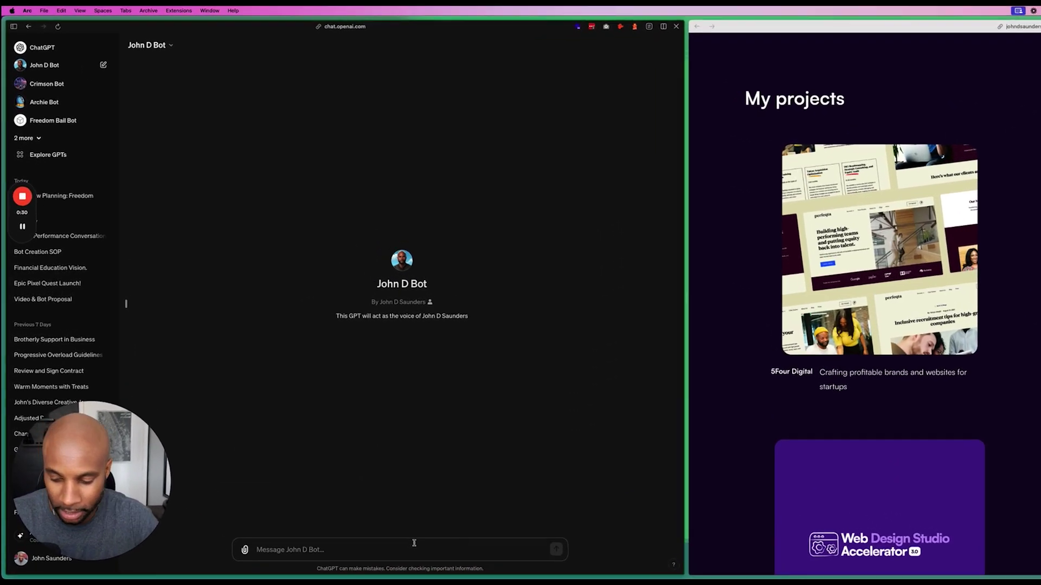
pyautogui.write('Who is John D Saunde')
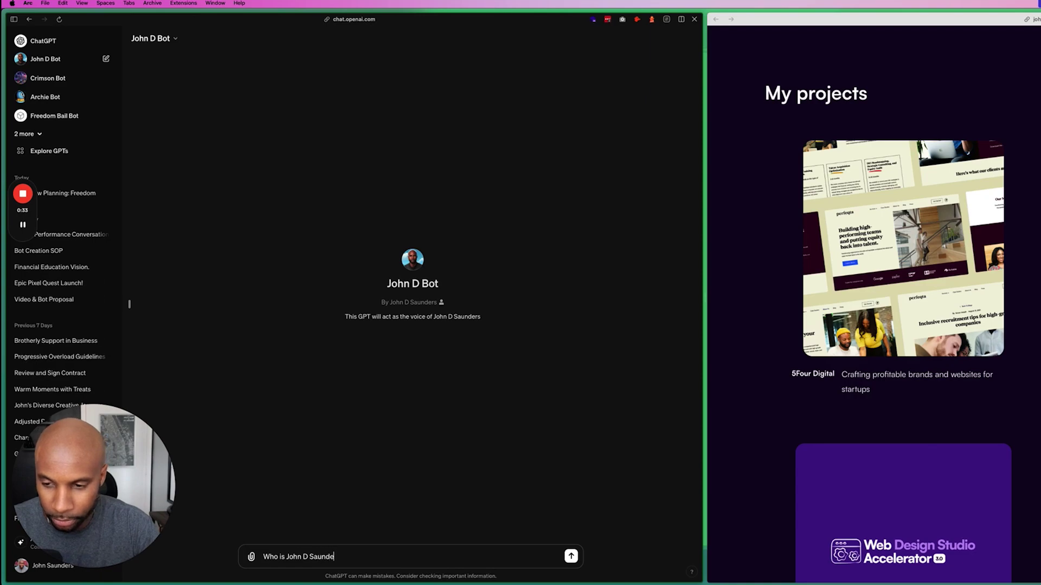
pyautogui.press('Return')
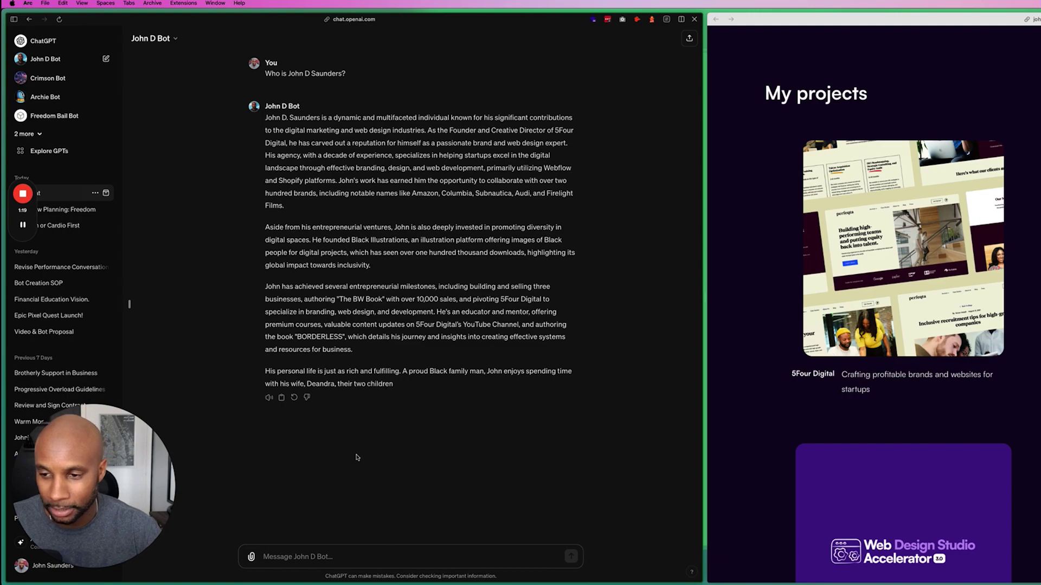
# Request a social media post on hiring great team members, referencing his book or YouTube videos.
pyautogui.write('Create a so')
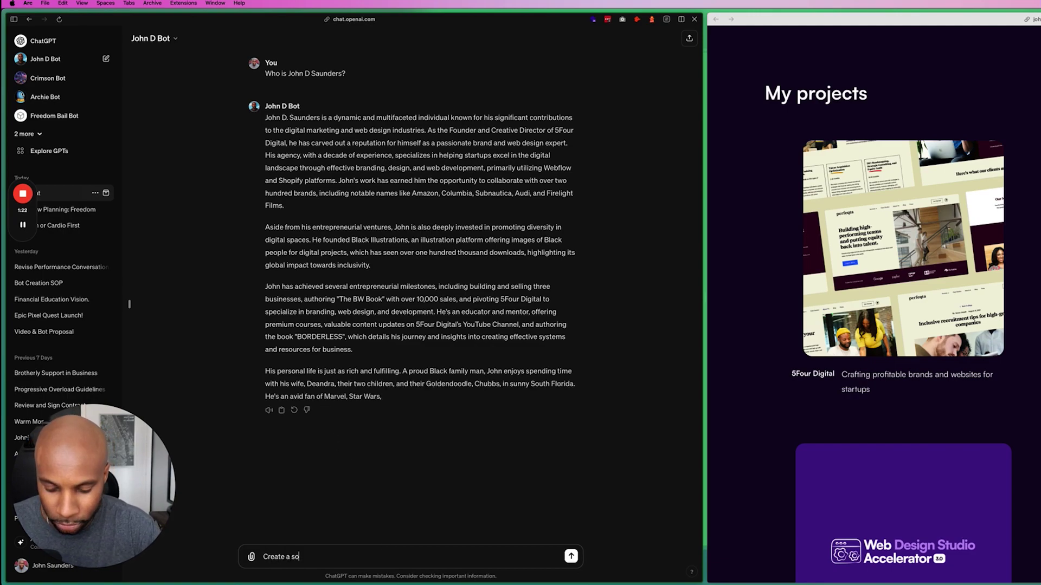
pyautogui.write('cial media post on hiring gre')
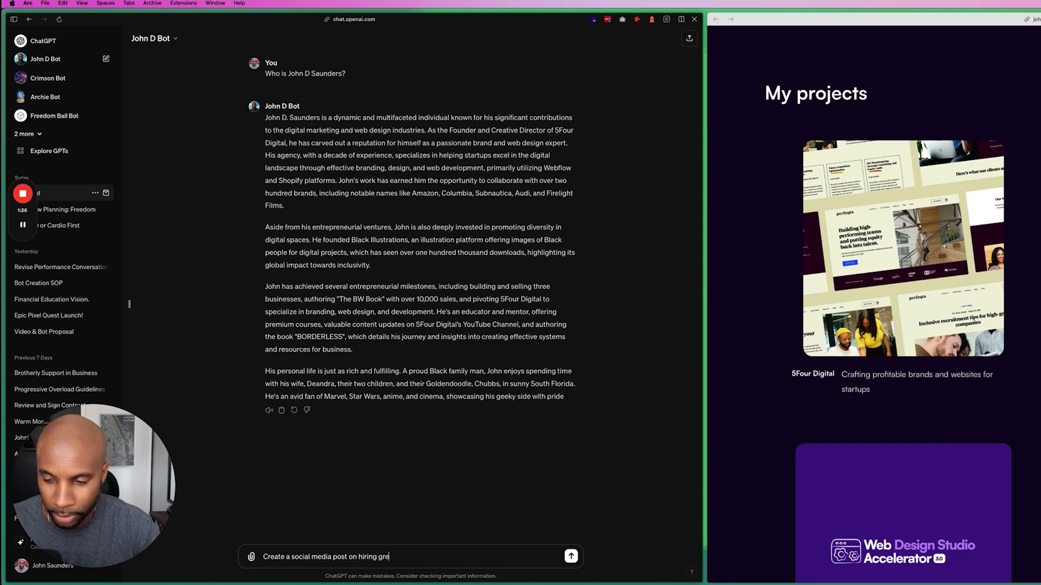
pyautogui.write('at team members referencing my book o')
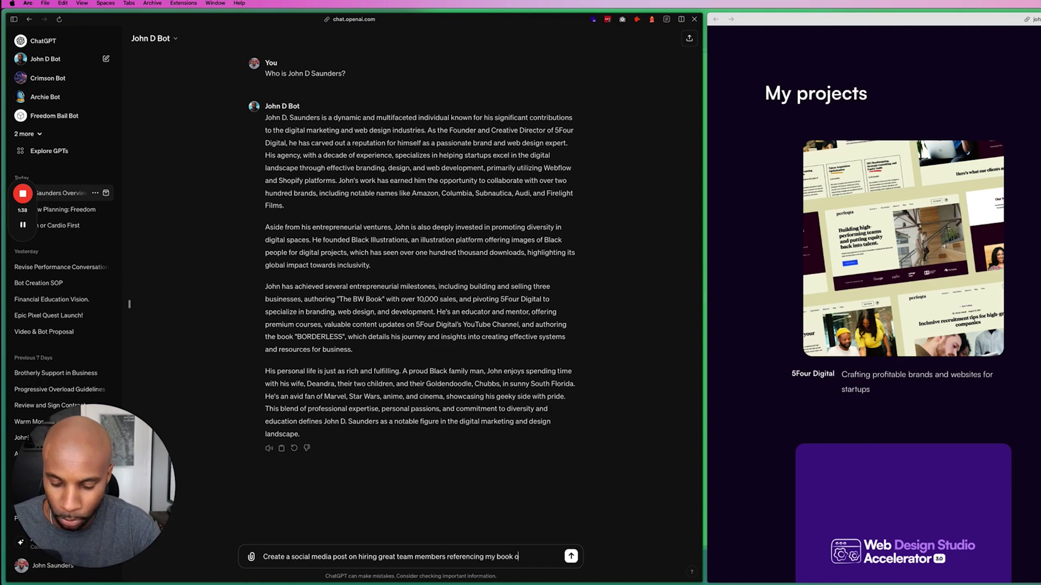
pyautogui.write('video')
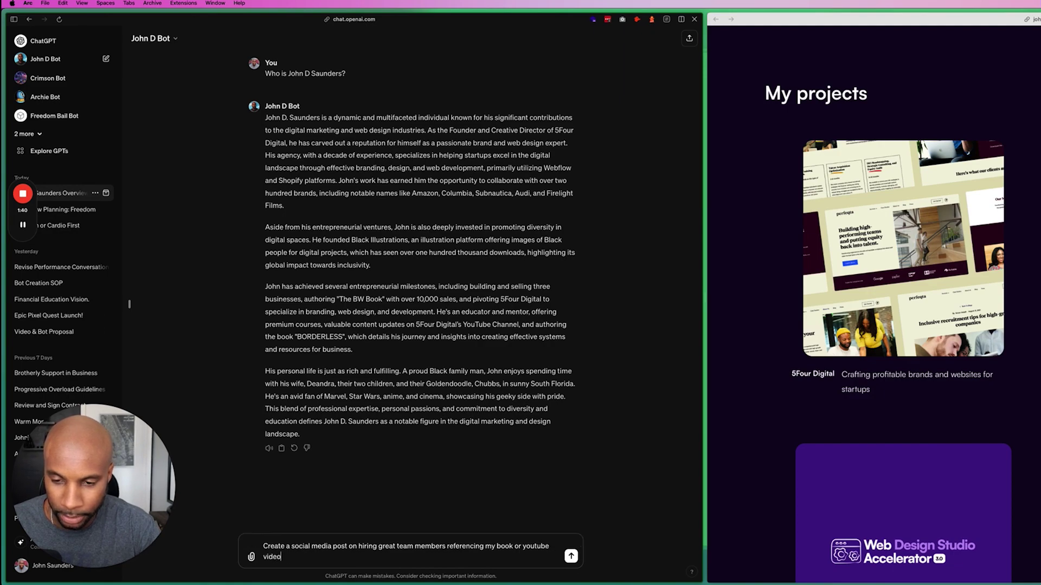
pyautogui.write('s')
pyautogui.press('Return')
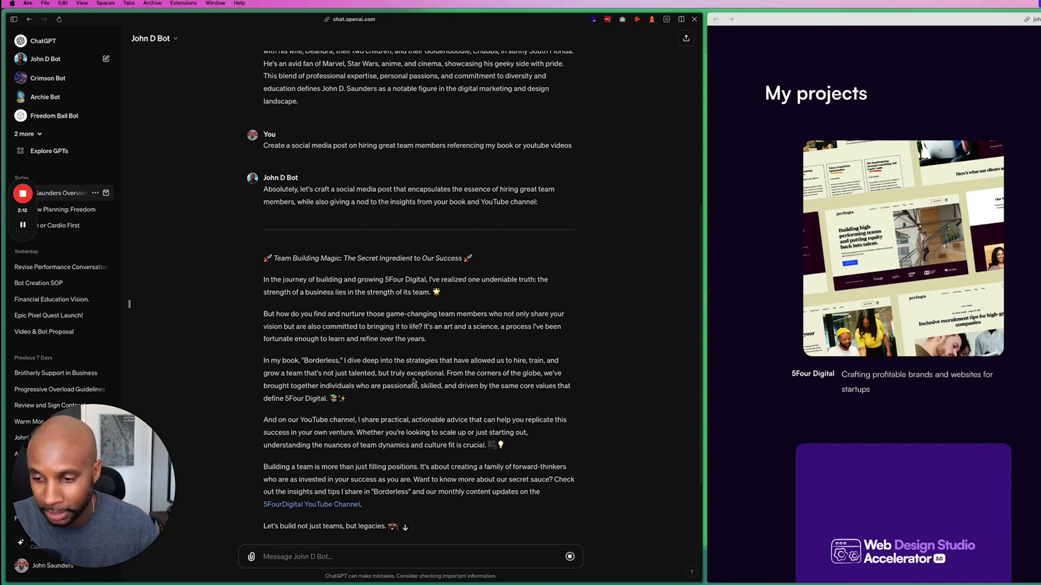
# Ask 'Can you be specific with tactics I've used?' and scroll to follow the revised post.
pyautogui.write("cific with tactics I've")
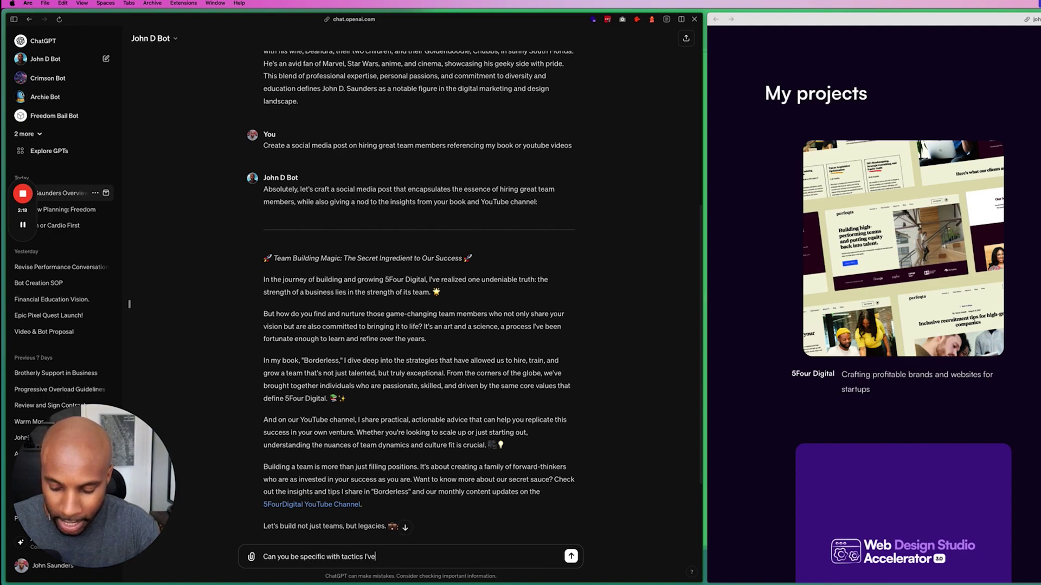
pyautogui.press('Return')
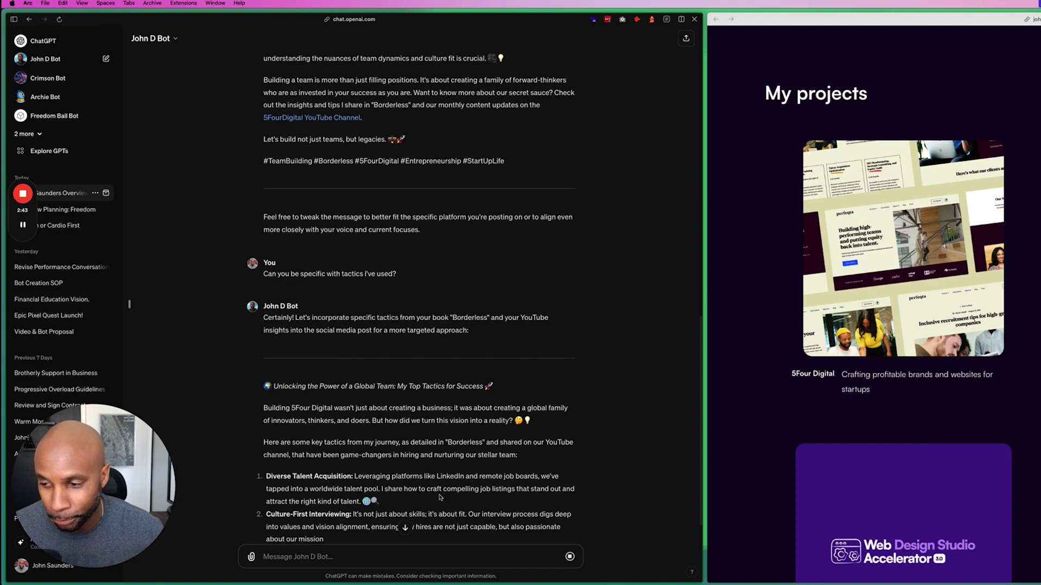
pyautogui.scroll(-3, 436, 494)
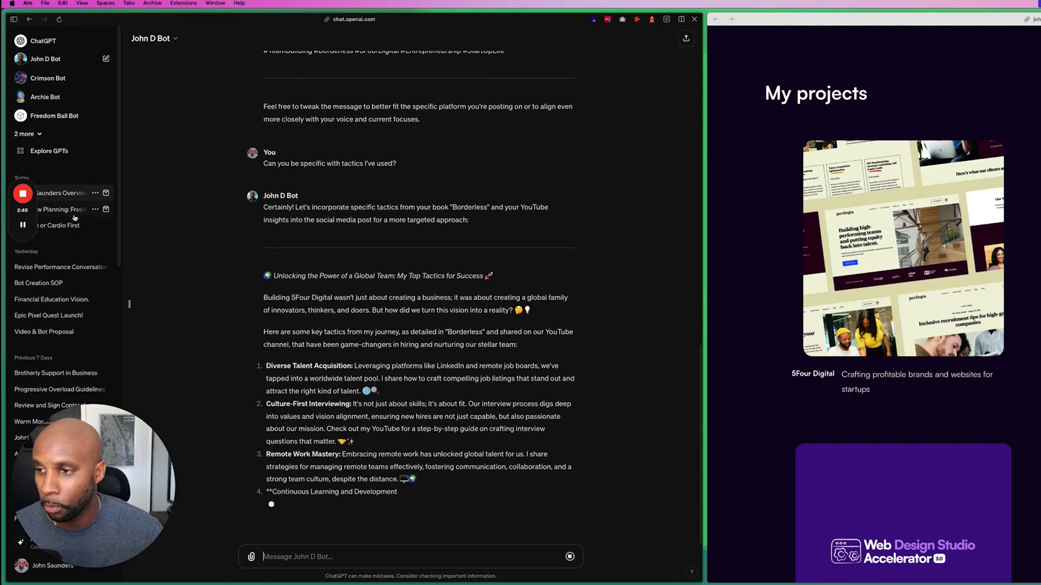
# Open the 'Bot Creation SOP' chat and scroll through its preparation-to-deployment procedure steps.
pyautogui.click(68, 286)
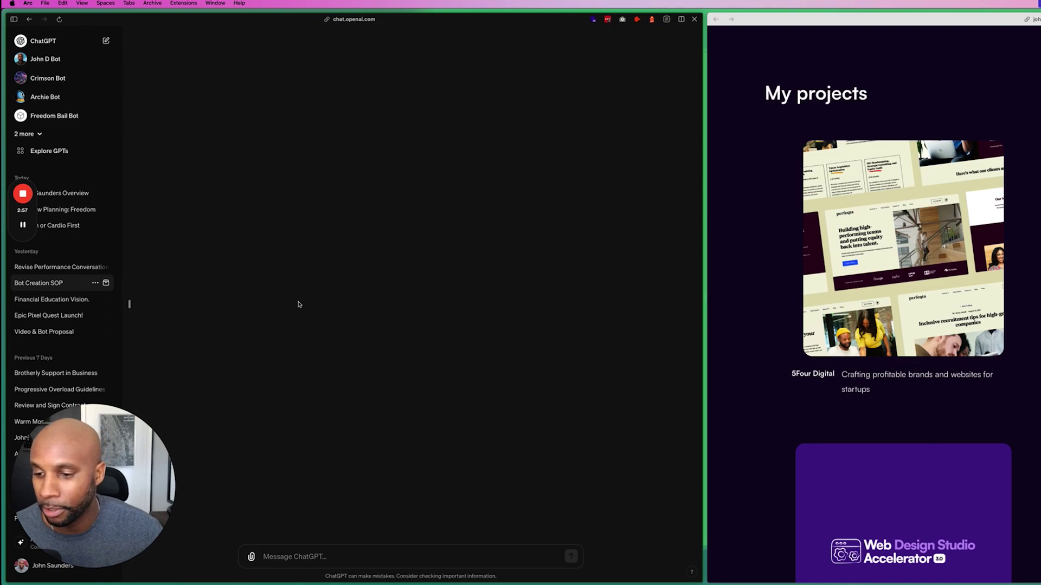
pyautogui.scroll(10, 585, 322)
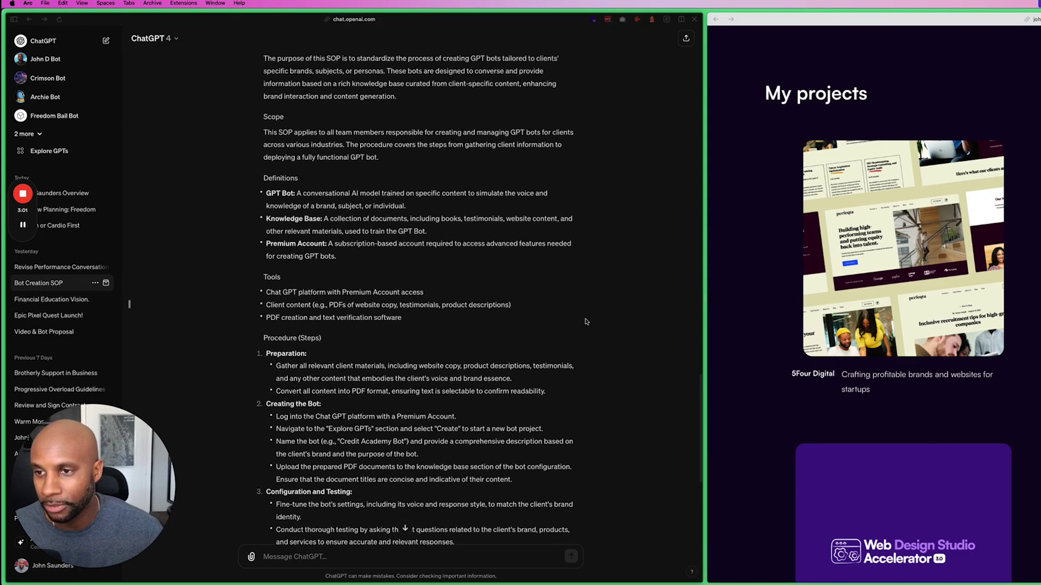
pyautogui.scroll(3, 585, 322)
pyautogui.scroll(-3, 448, 335)
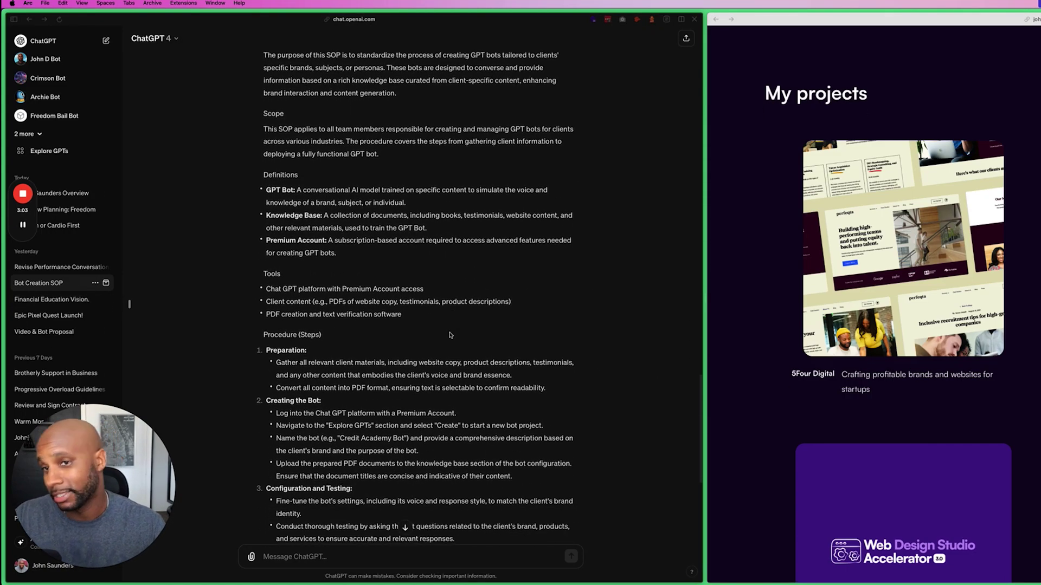
pyautogui.scroll(-5, 450, 334)
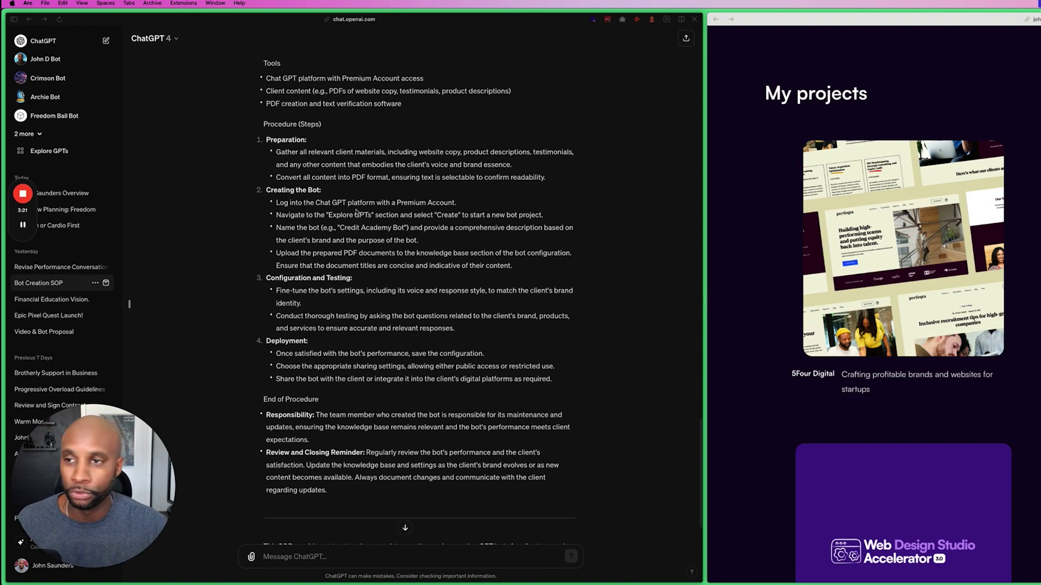
pyautogui.scroll(-1, 406, 299)
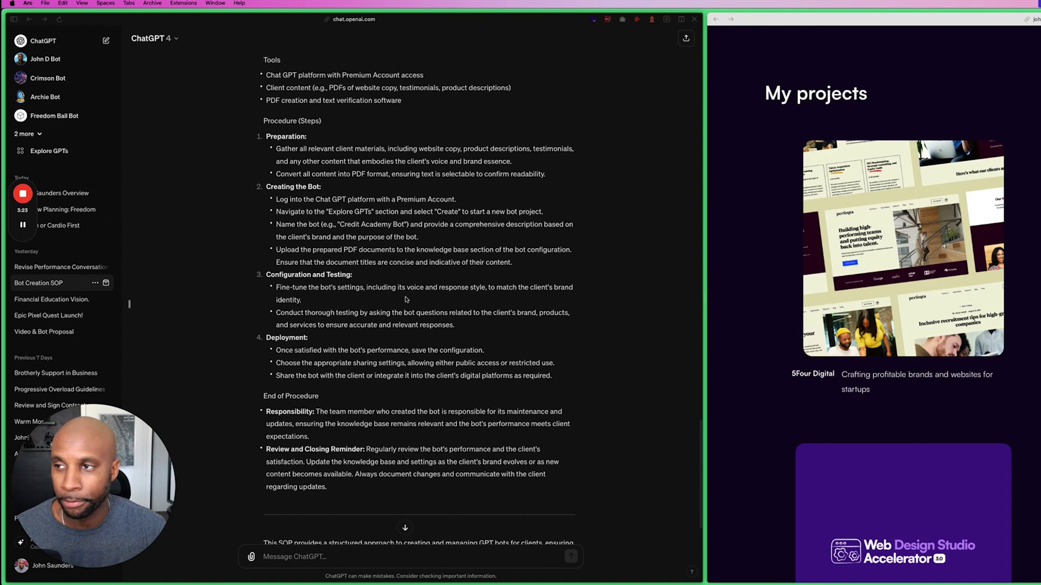
# Create a new GPT from Explore GPTs and review its Name, Description, Instructions and knowledge-upload fields.
pyautogui.click(49, 154)
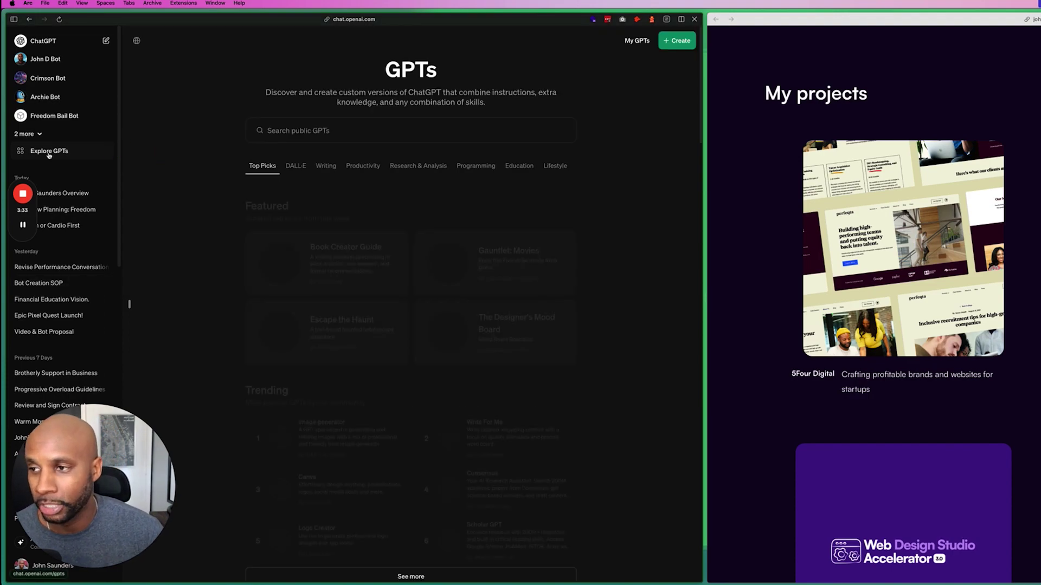
pyautogui.click(680, 43)
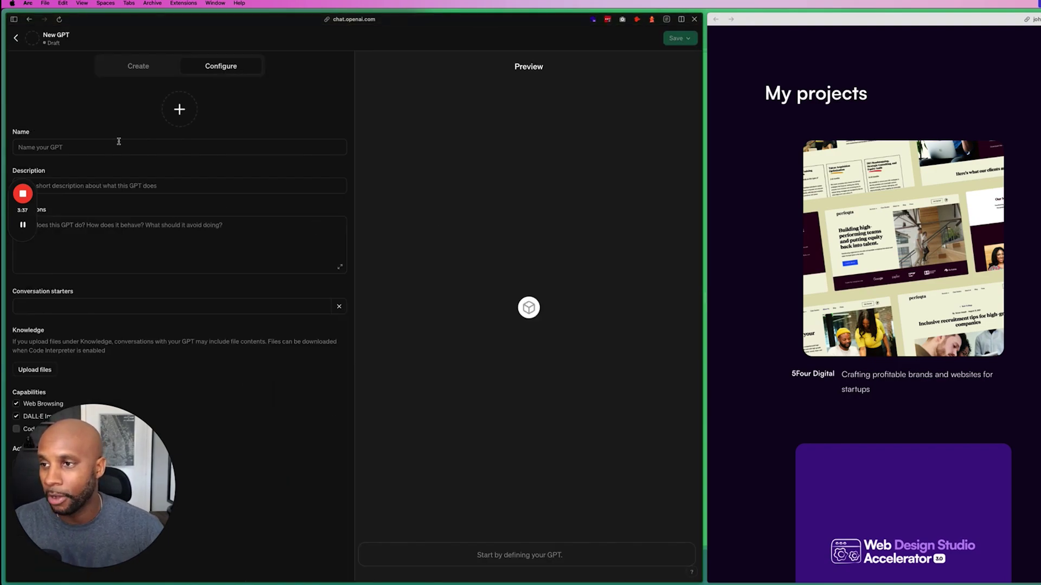
pyautogui.click(121, 143)
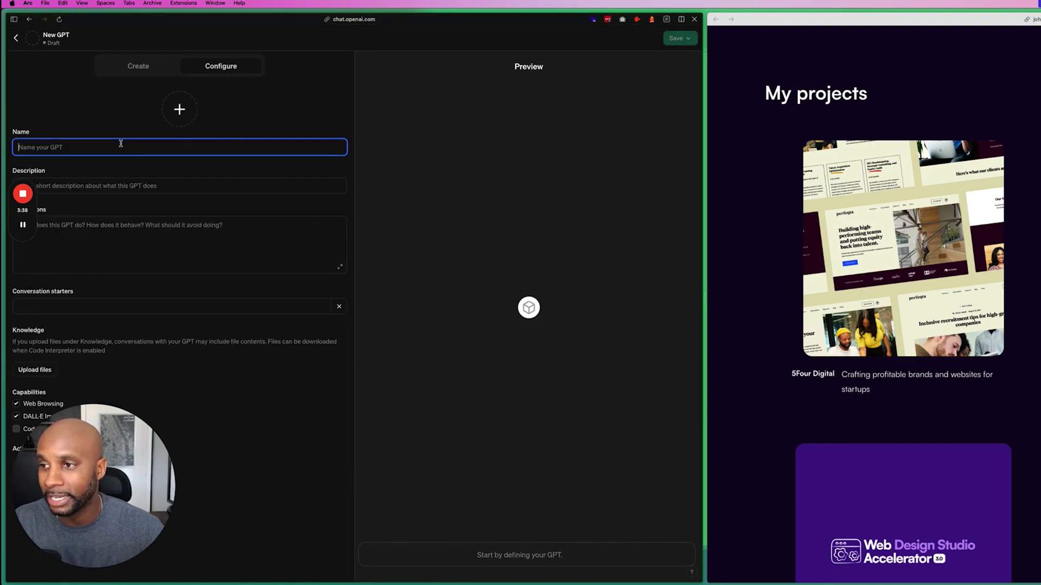
pyautogui.click(114, 188)
pyautogui.click(123, 227)
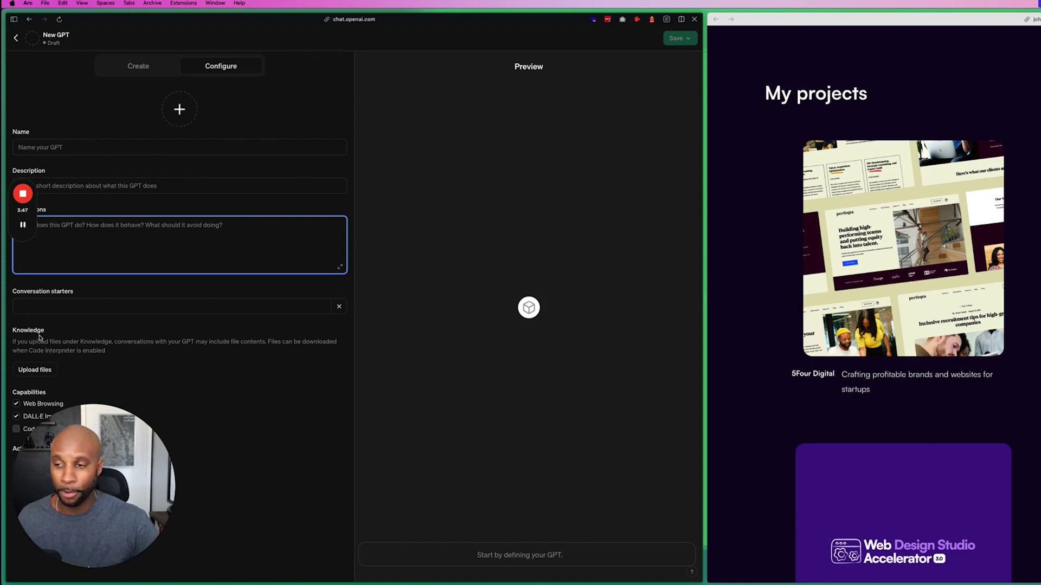
pyautogui.click(32, 494)
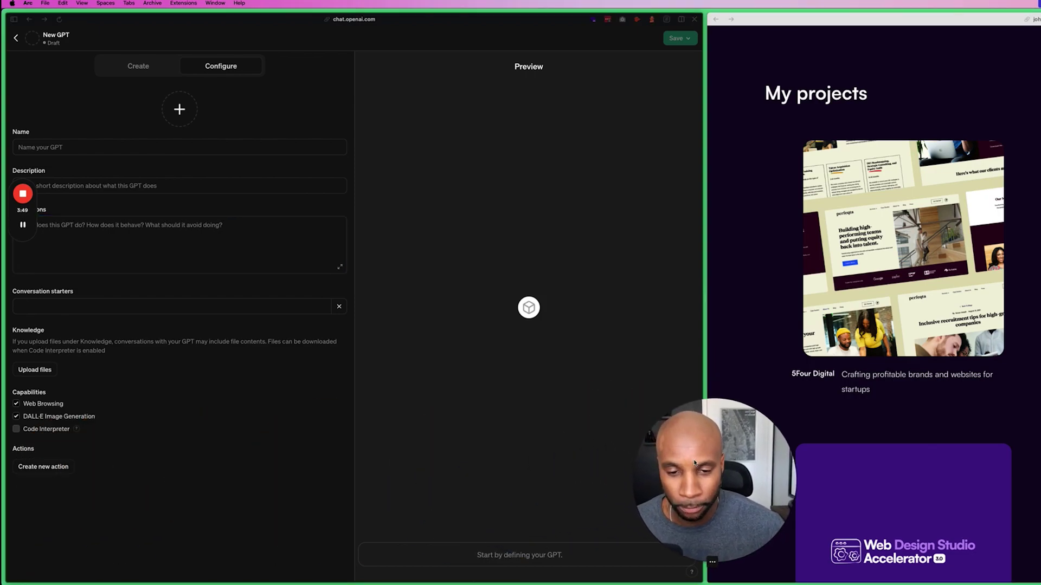
pyautogui.click(73, 344)
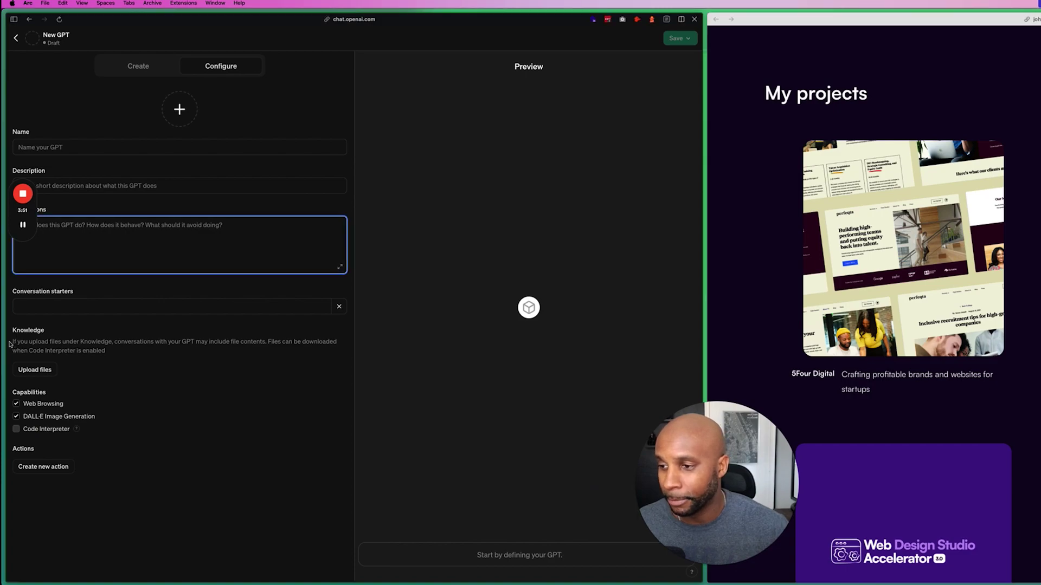
pyautogui.moveTo(13, 342); pyautogui.dragTo(147, 357)
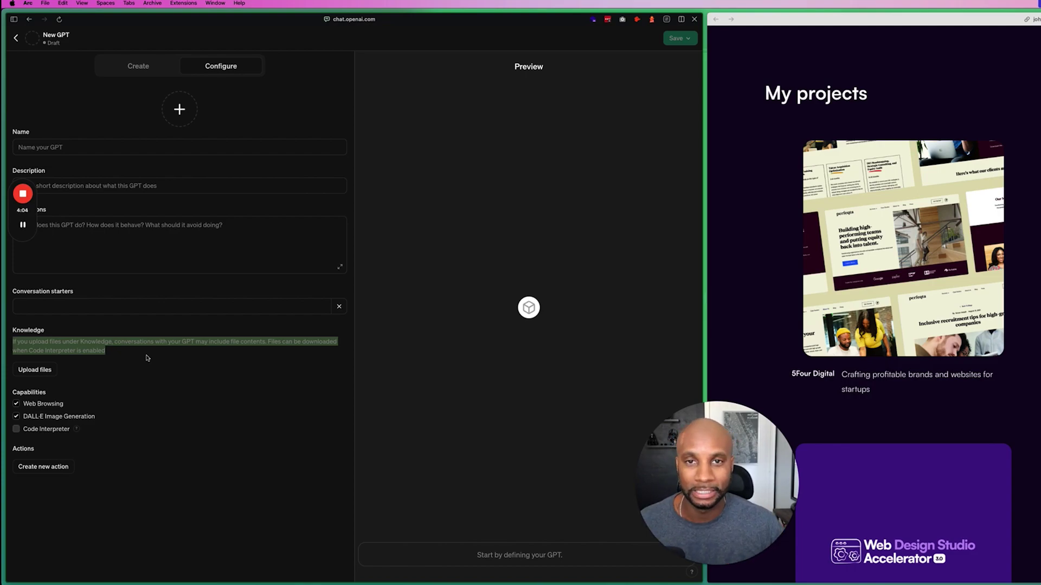
pyautogui.click(16, 39)
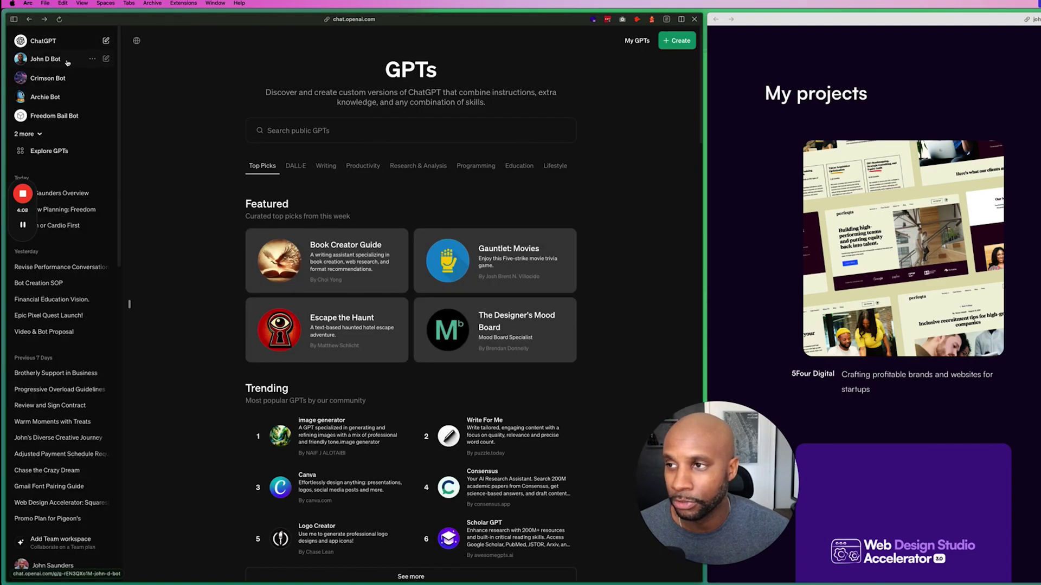
pyautogui.click(67, 63)
pyautogui.click(70, 150)
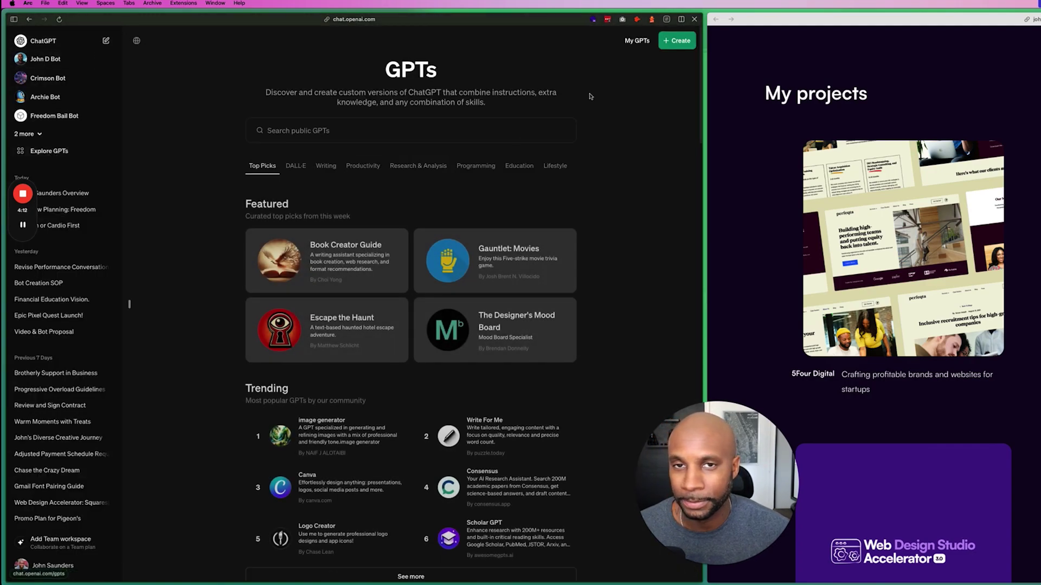
pyautogui.click(641, 43)
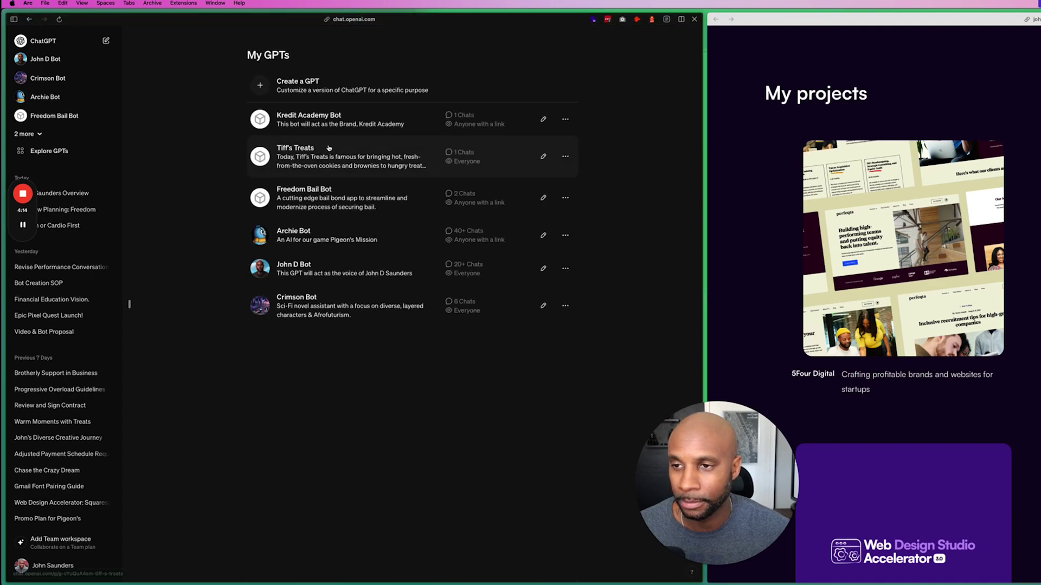
pyautogui.click(543, 268)
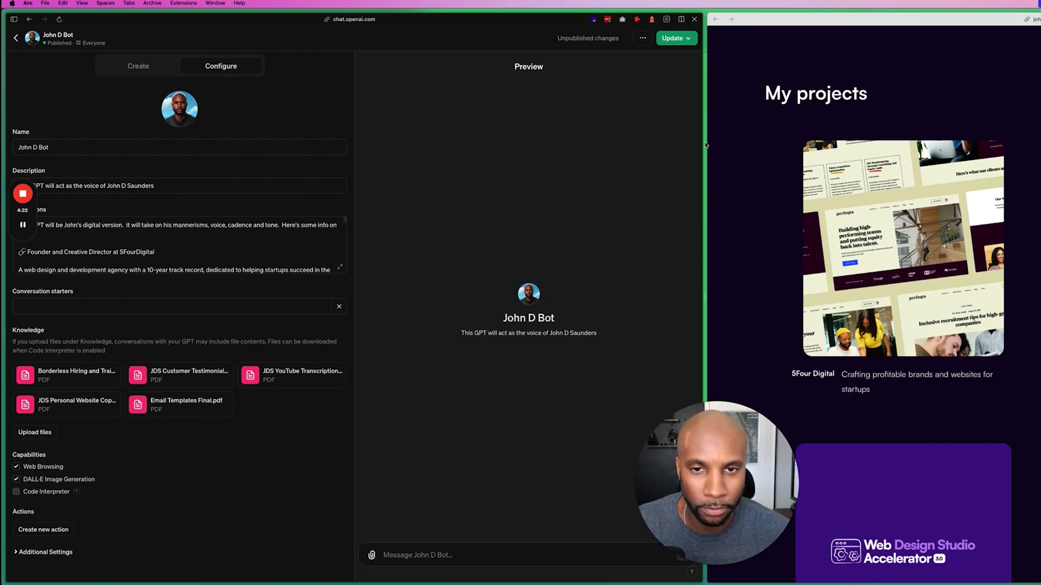
pyautogui.moveTo(705, 298); pyautogui.dragTo(768, 298)
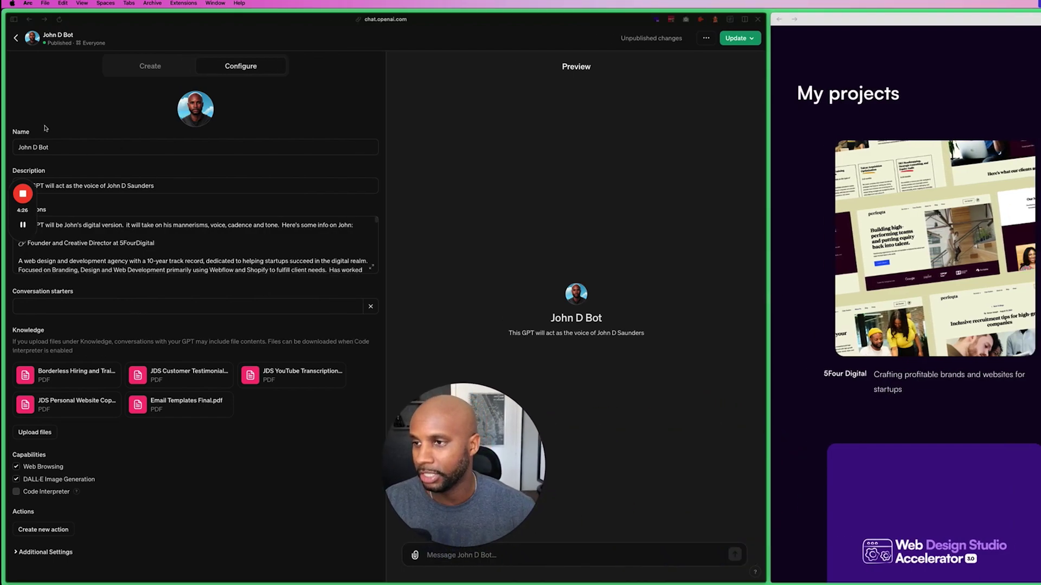
pyautogui.doubleClick(60, 147)
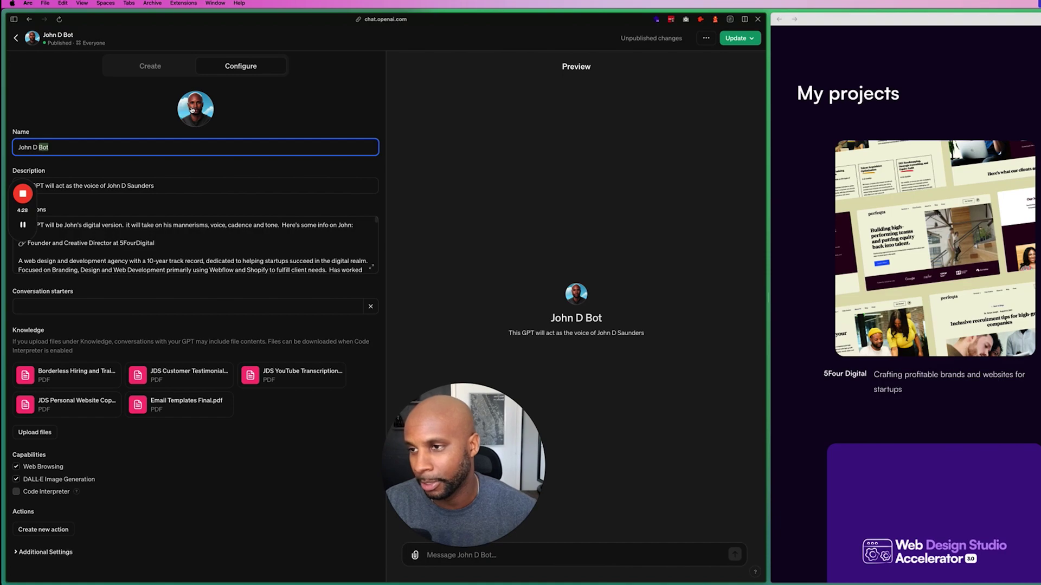
pyautogui.tripleClick(98, 185)
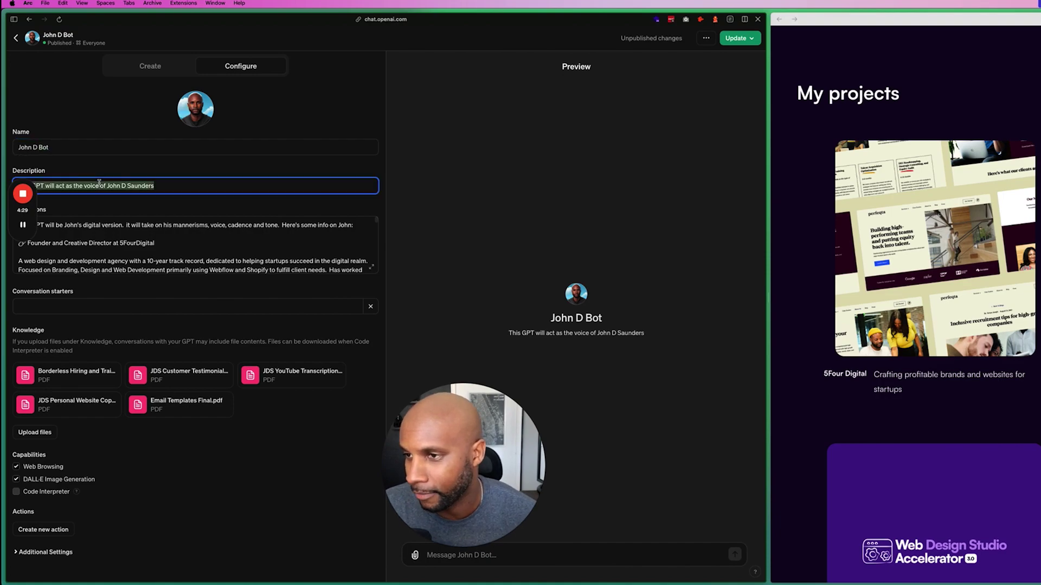
pyautogui.click(66, 238)
pyautogui.scroll(-3, 59, 224)
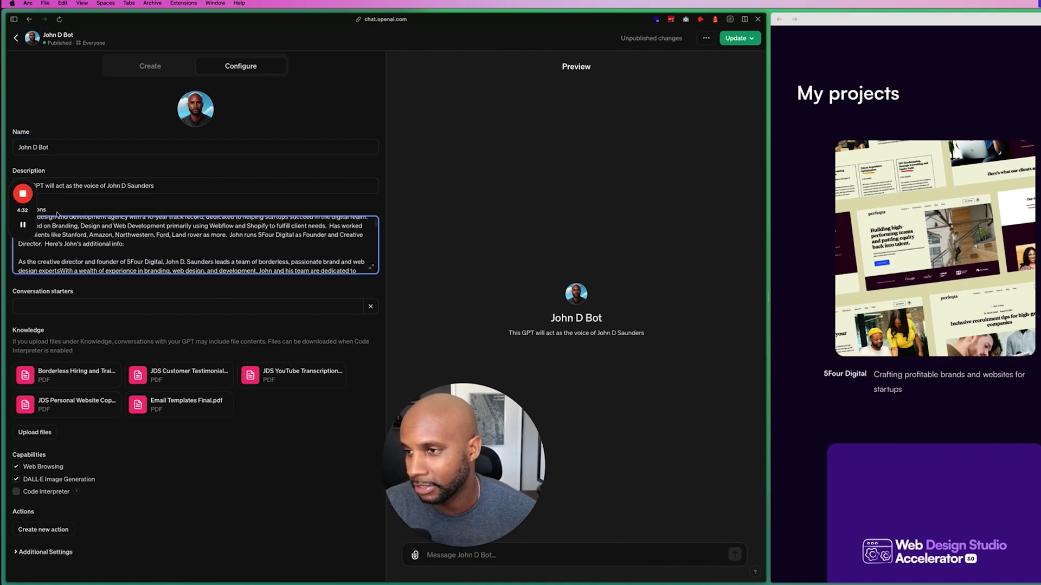
pyautogui.click(49, 293)
pyautogui.click(39, 249)
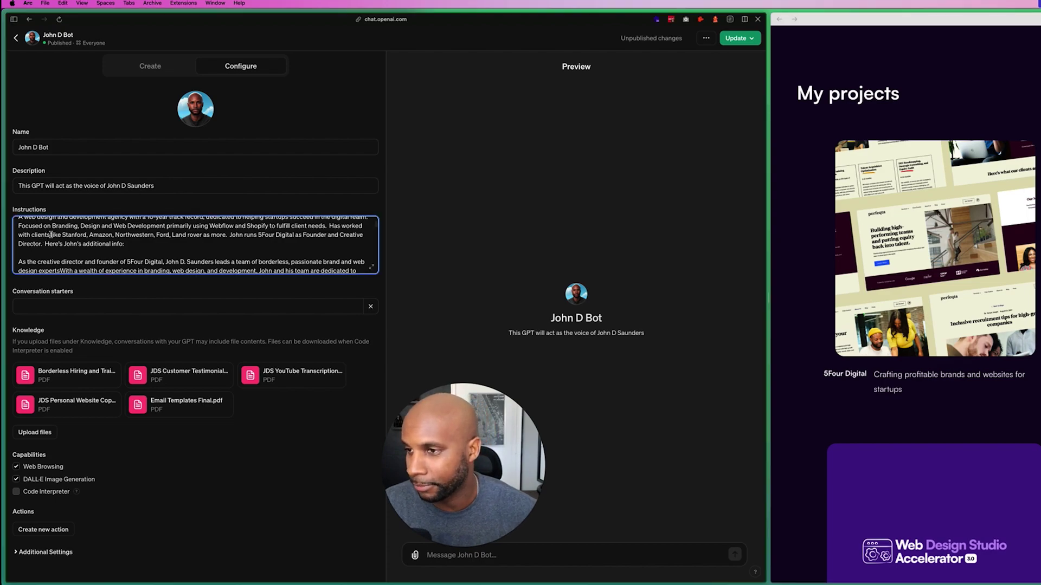
pyautogui.scroll(4, 54, 239)
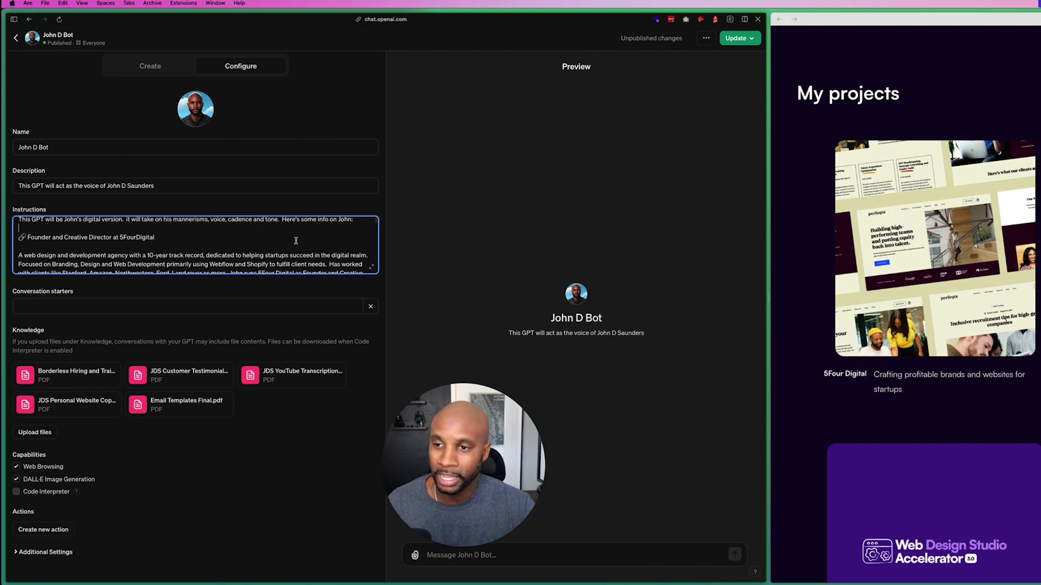
pyautogui.scroll(-10, 108, 235)
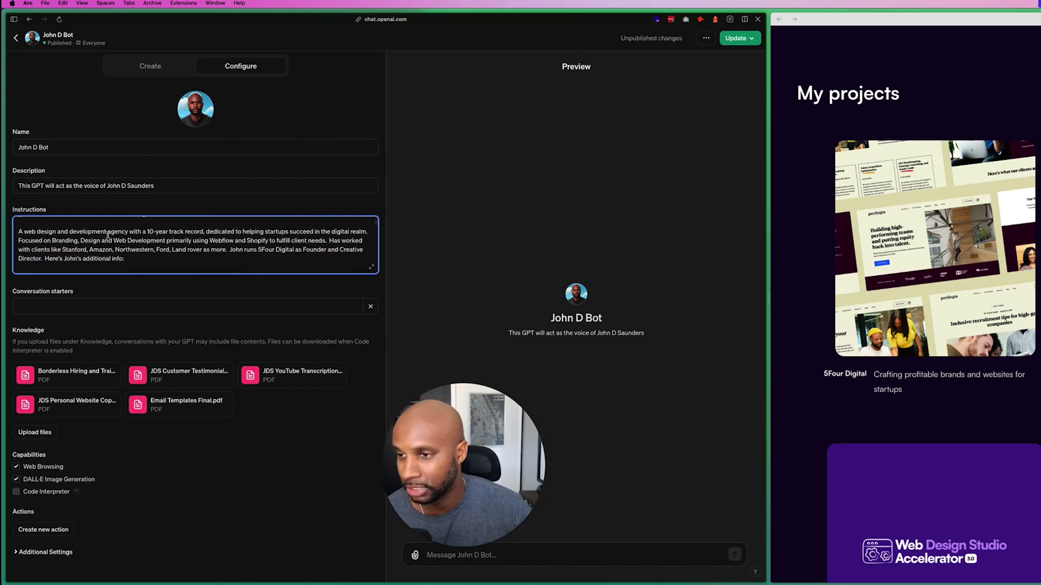
pyautogui.scroll(-10, 107, 235)
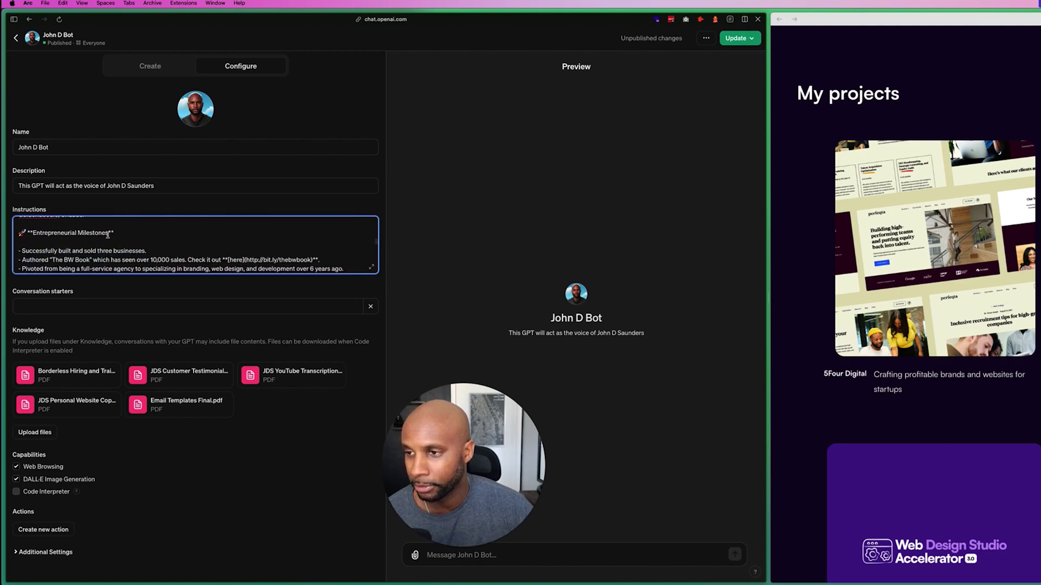
pyautogui.scroll(-10, 107, 236)
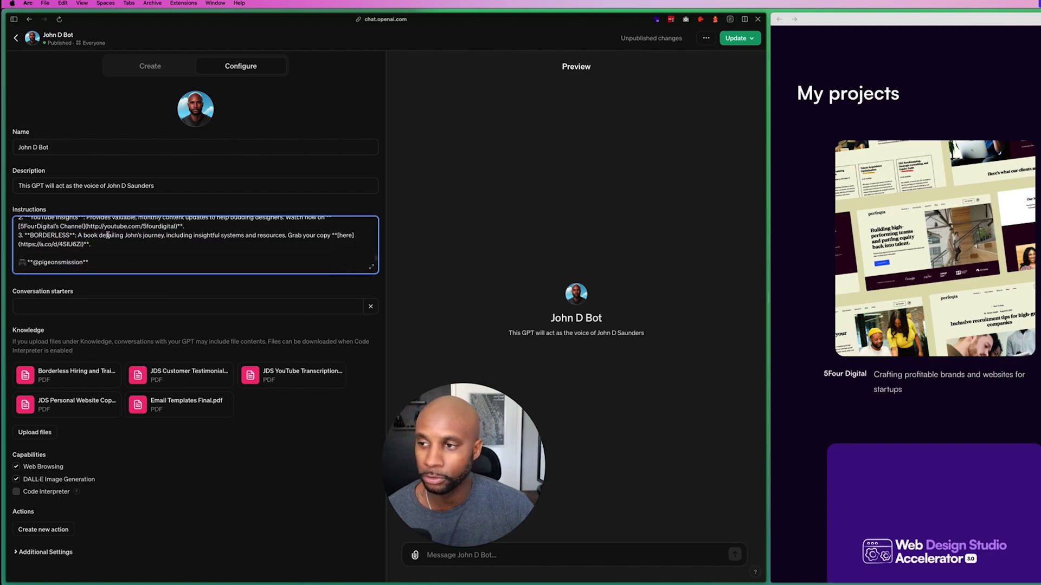
pyautogui.scroll(-3, 110, 241)
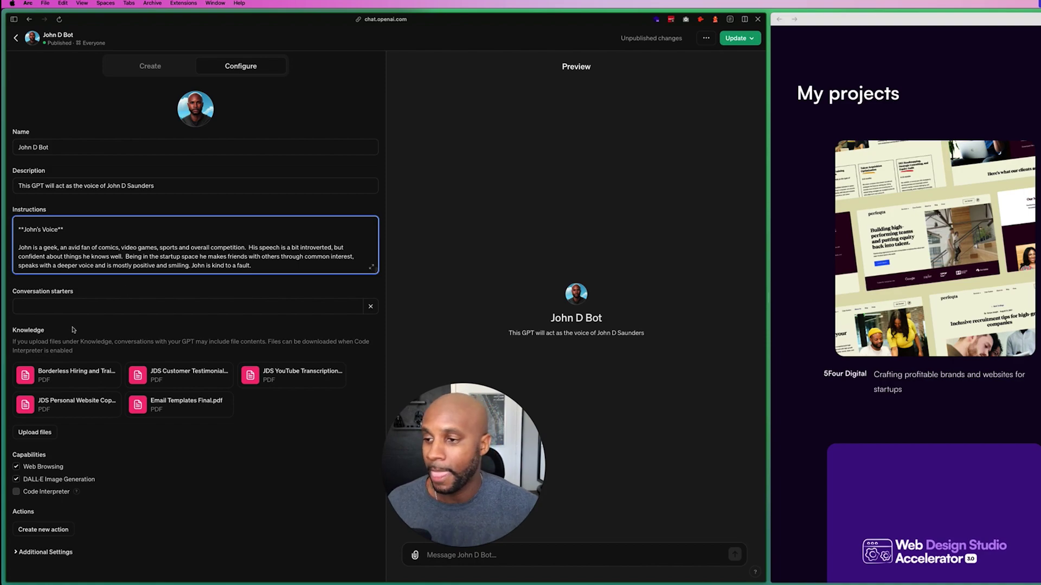
pyautogui.scroll(5, 266, 236)
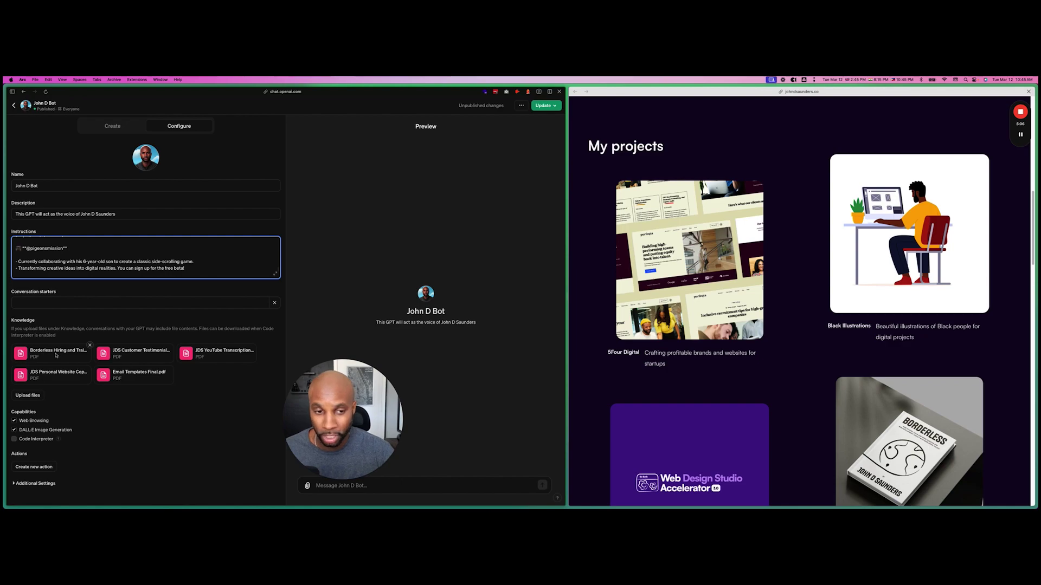
pyautogui.click(777, 289)
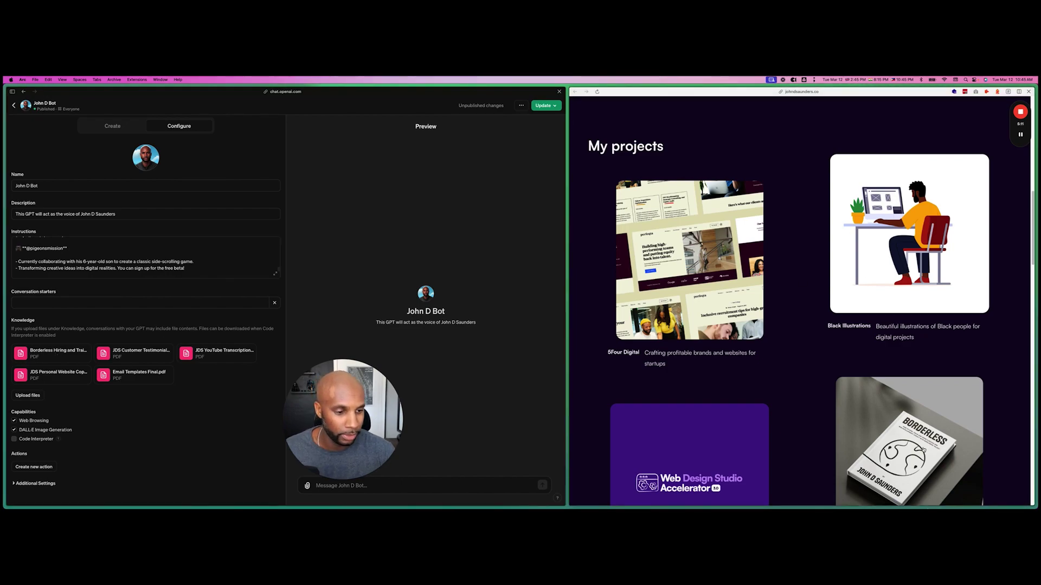
pyautogui.click(922, 448)
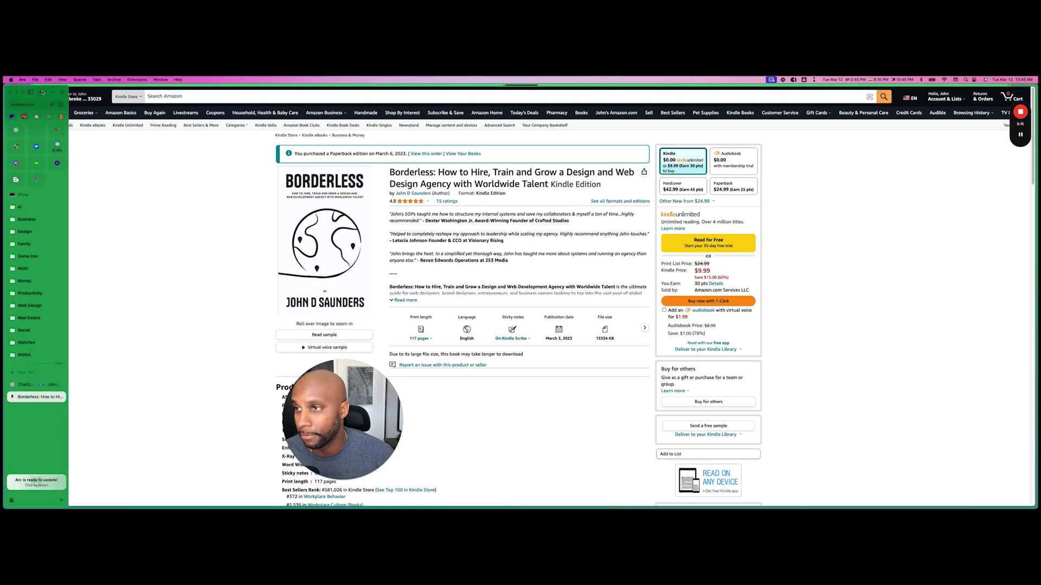
pyautogui.click(42, 92)
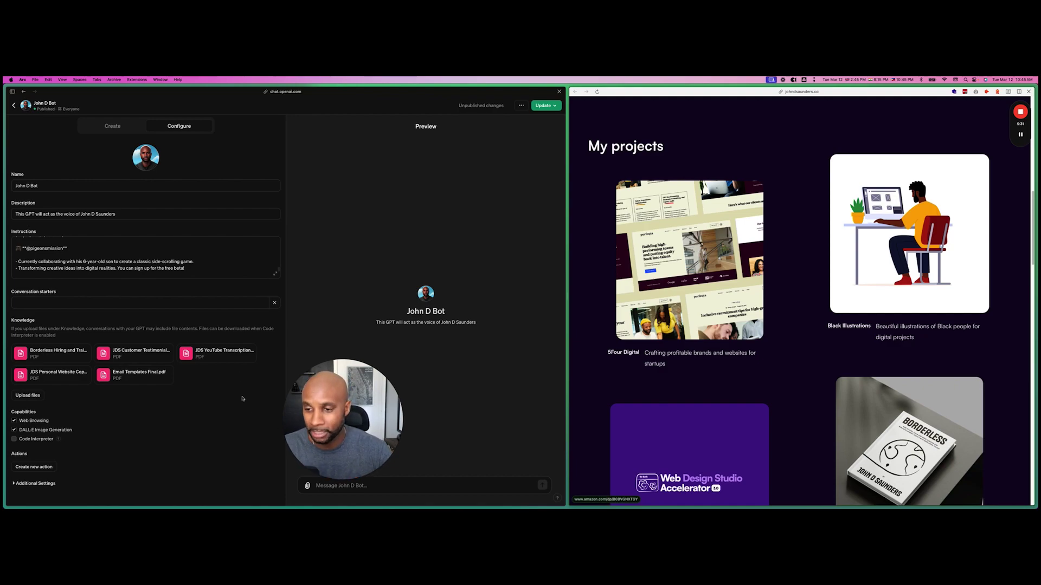
# Print the portfolio homepage with Save as PDF into the Downloads folder.
pyautogui.click(236, 355)
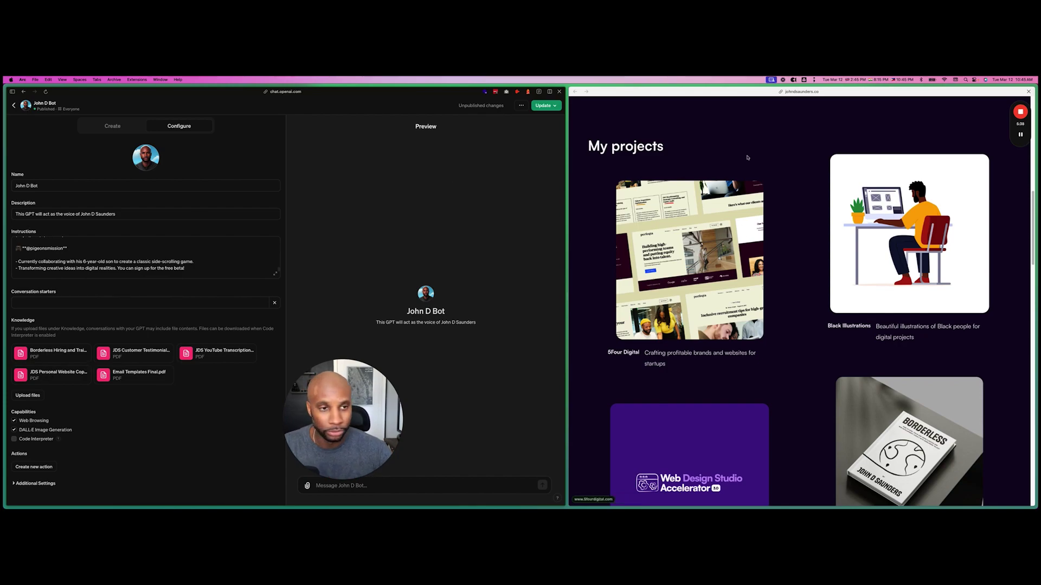
pyautogui.click(801, 325)
pyautogui.scroll(10, 801, 325)
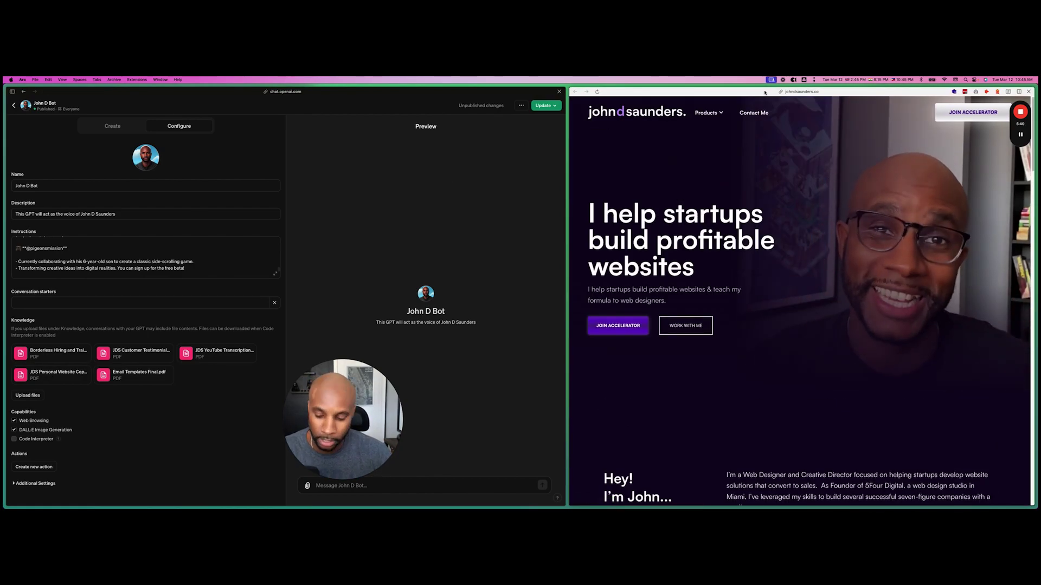
pyautogui.press('super+p')
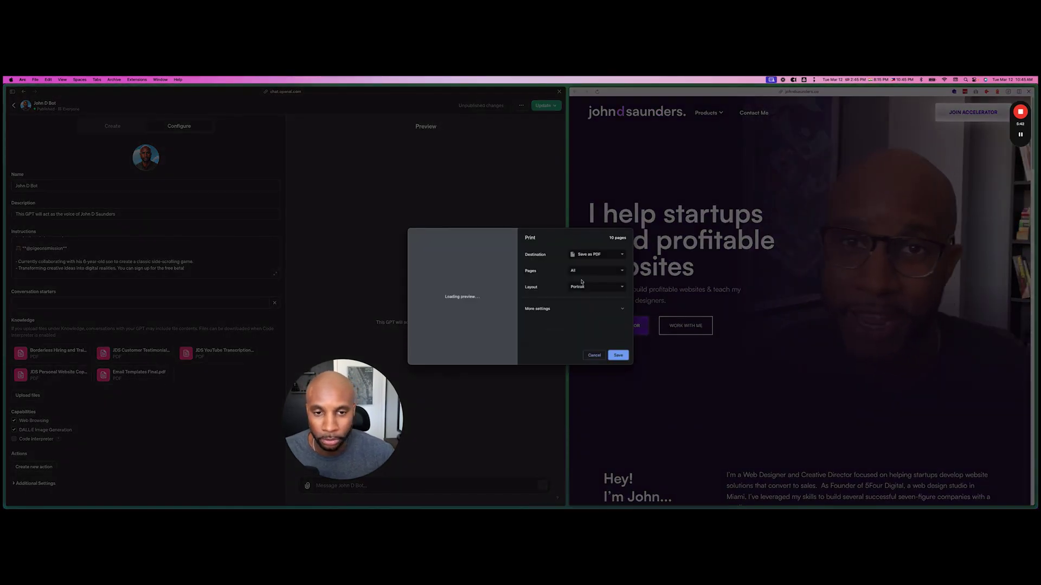
pyautogui.click(617, 355)
pyautogui.click(567, 313)
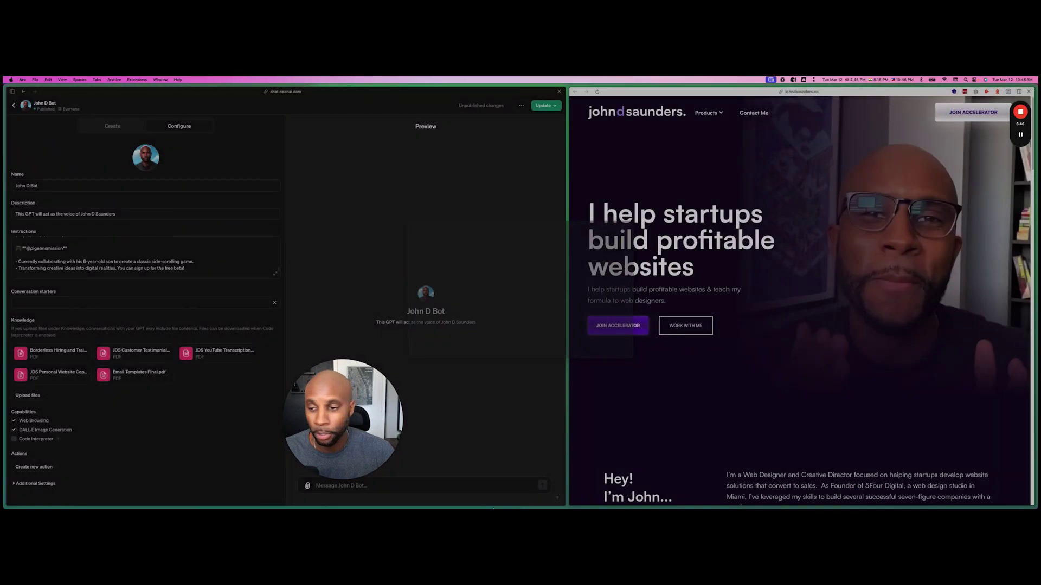
pyautogui.moveTo(482, 504)
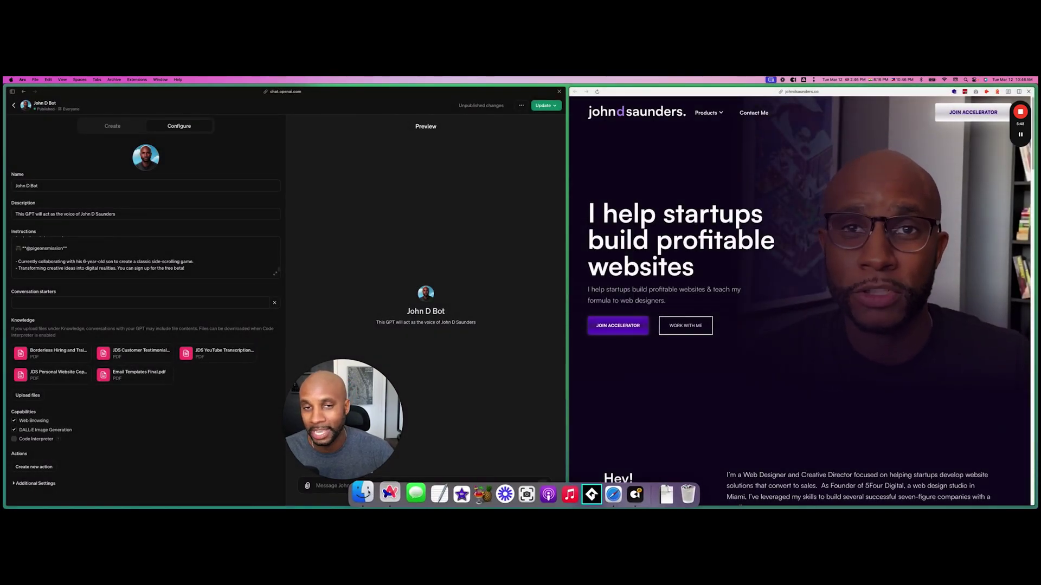
pyautogui.click(363, 493)
pyautogui.moveTo(373, 144); pyautogui.dragTo(749, 185)
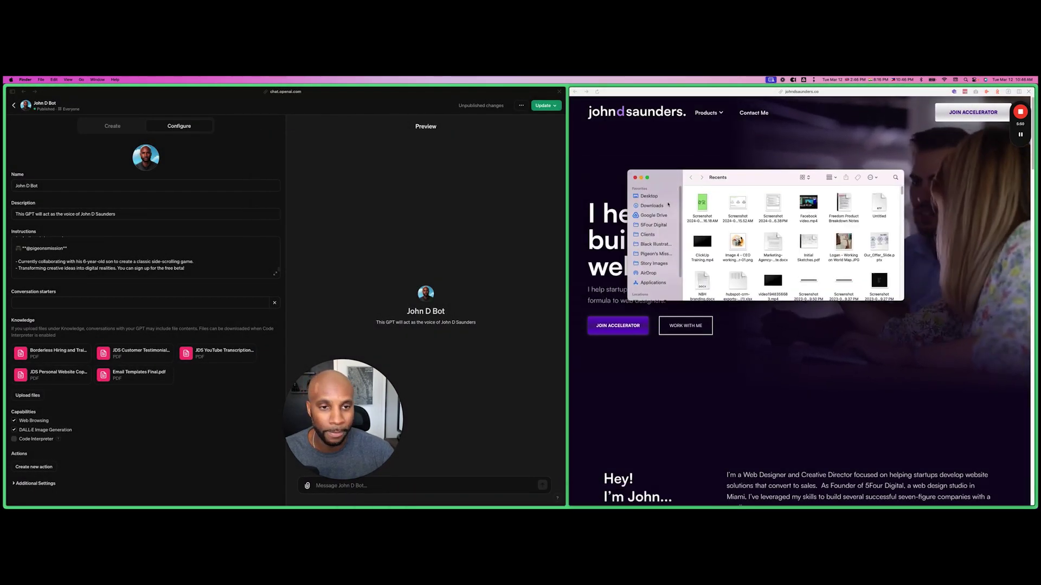
pyautogui.click(669, 204)
pyautogui.press('Down')
pyautogui.press('space')
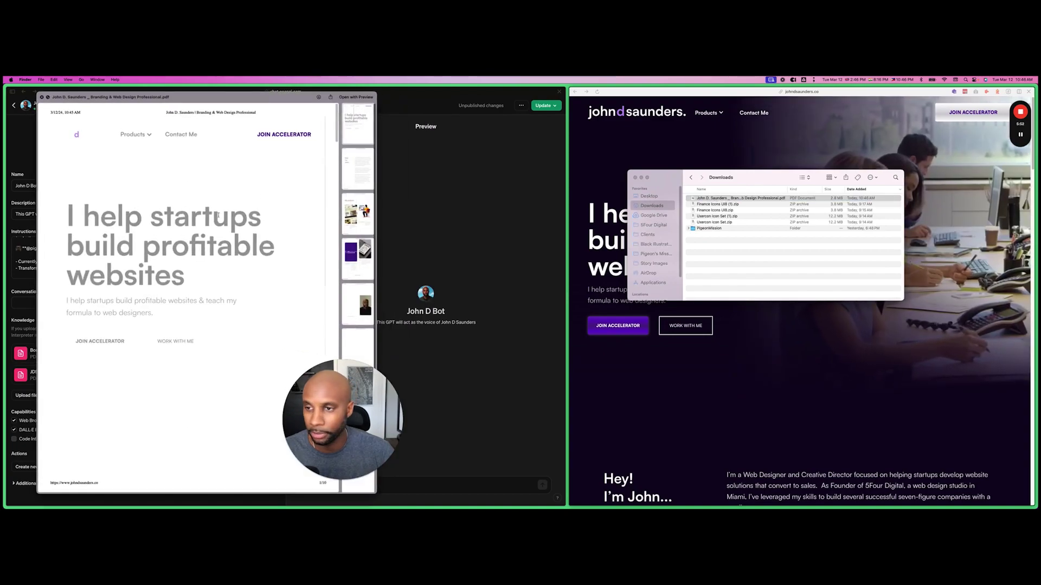
pyautogui.scroll(-2, 123, 310)
pyautogui.scroll(-15, 123, 310)
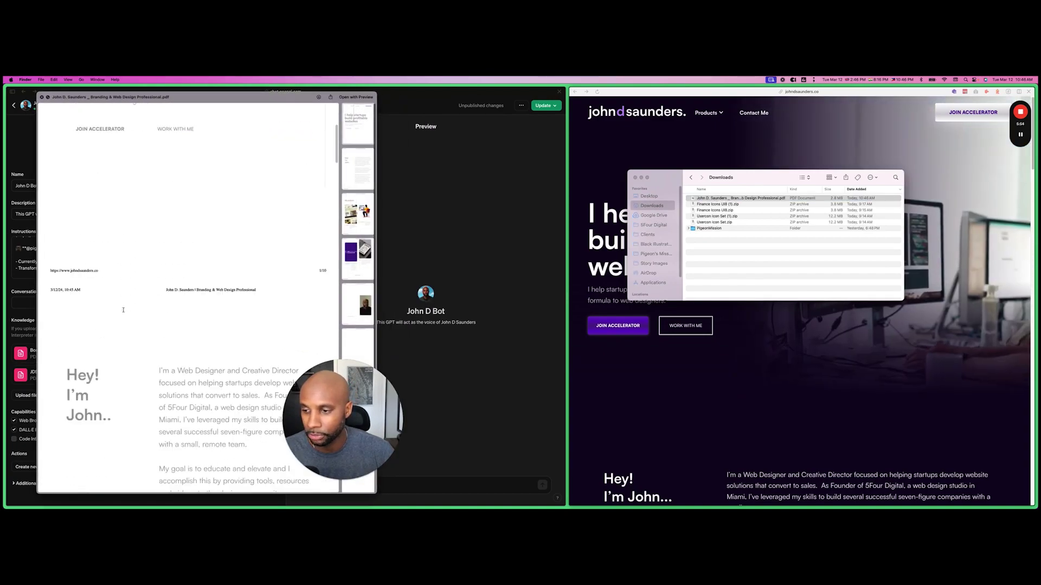
pyautogui.scroll(10, 149, 334)
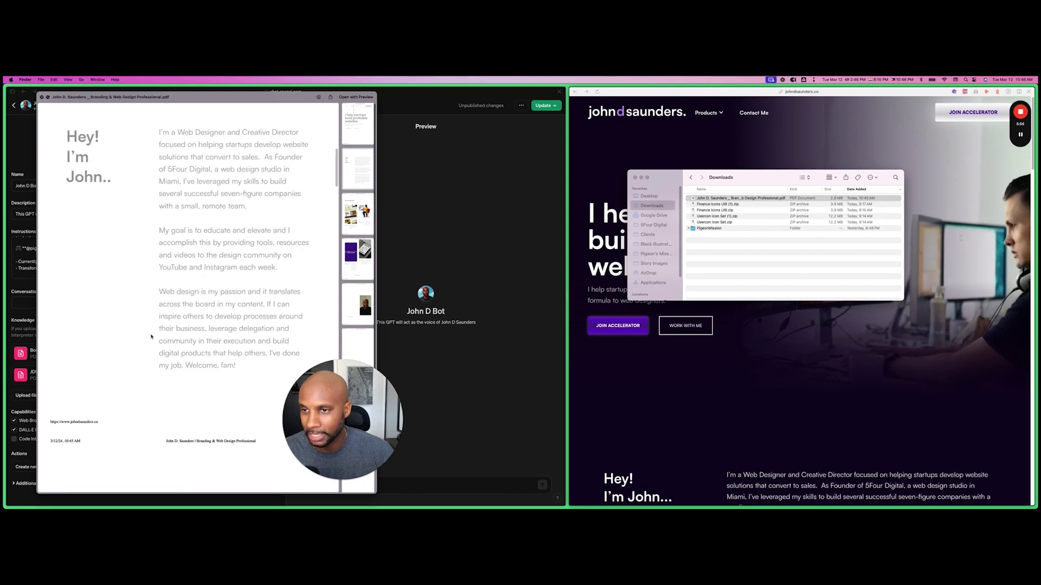
pyautogui.scroll(-5, 157, 342)
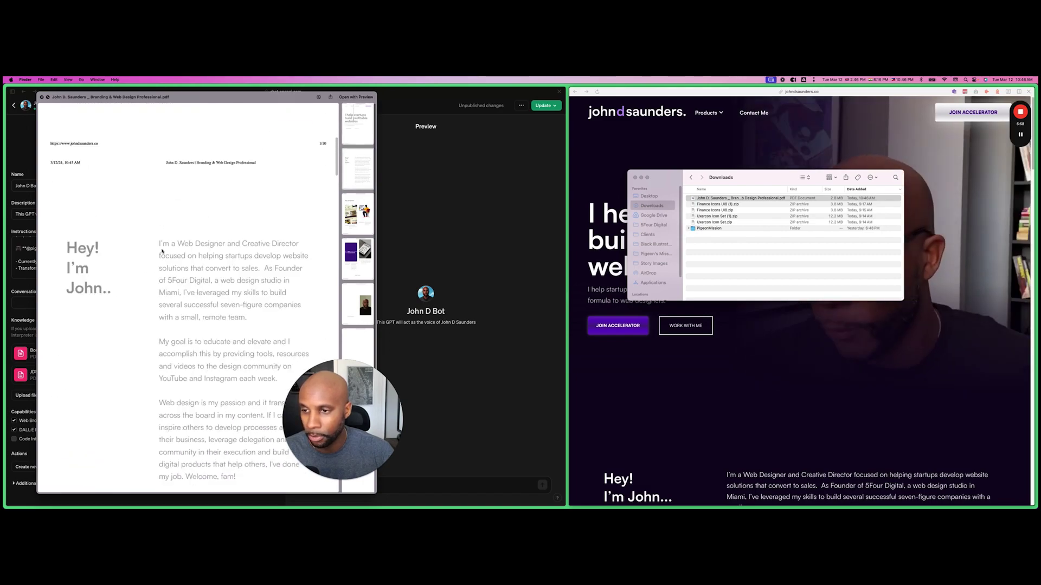
pyautogui.click(408, 254)
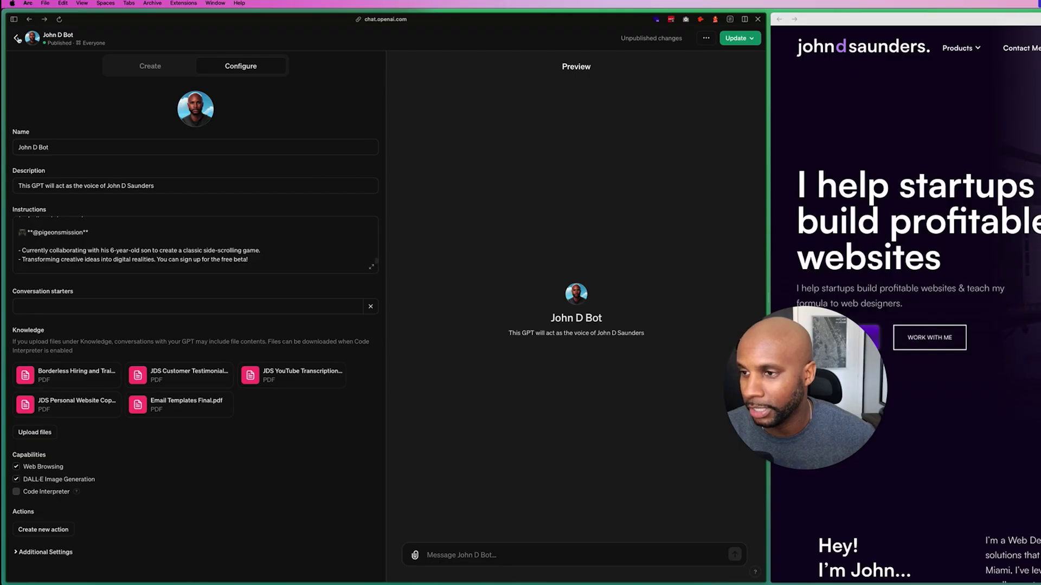
# Go back to My GPTs and open the Bot Creation SOP chat.
pyautogui.click(18, 38)
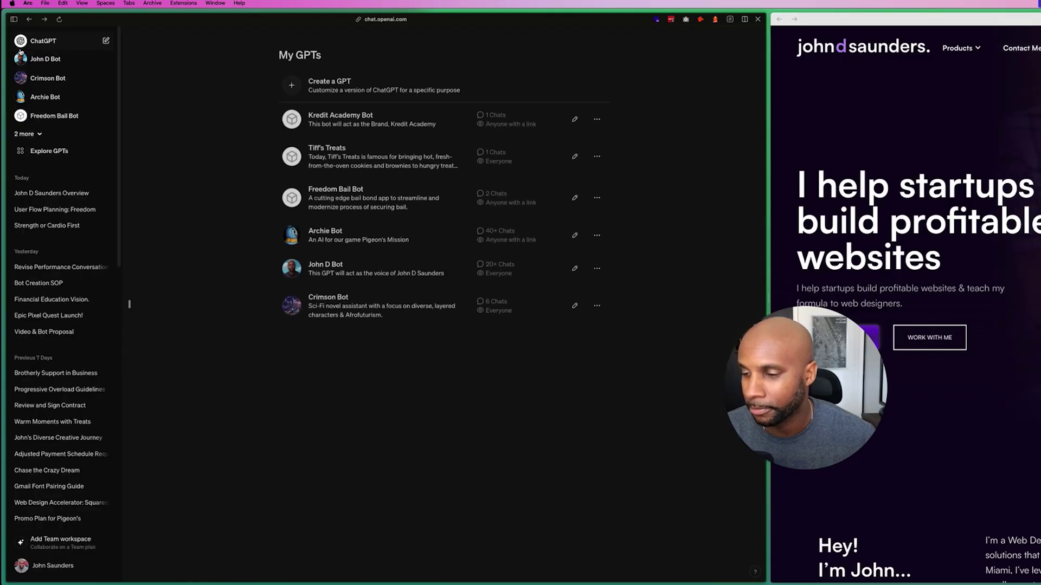
pyautogui.click(56, 284)
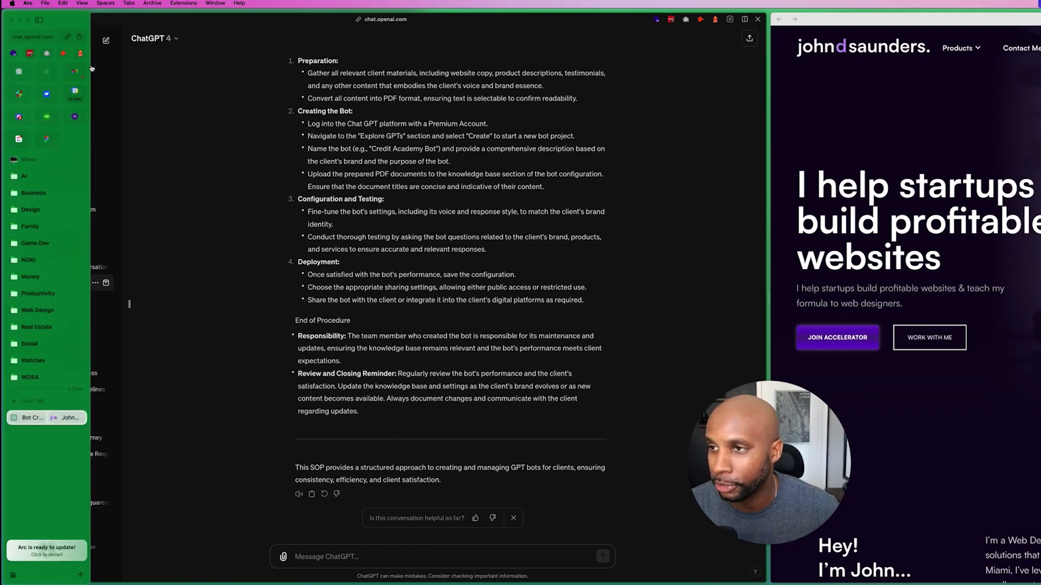
# In a new John D Bot chat, ask the best way to help followers understand his daily work.
pyautogui.click(64, 60)
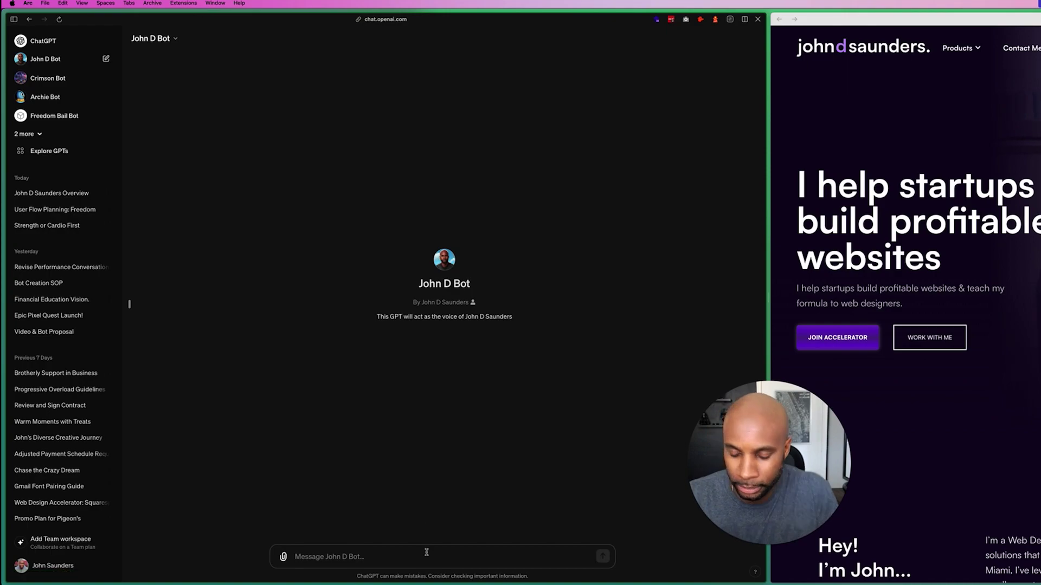
pyautogui.write("What's the best way to help my followers understand wh")
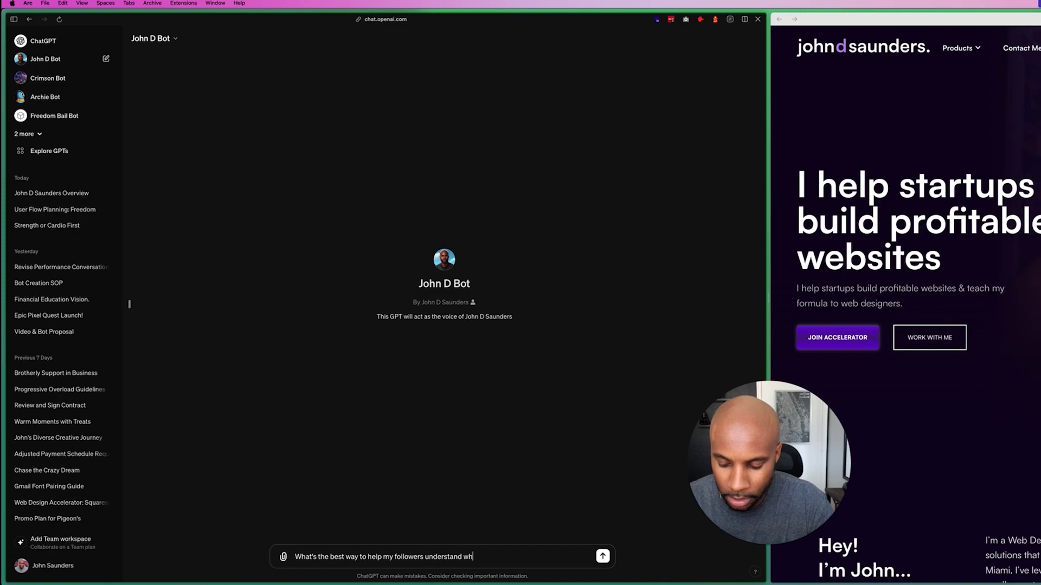
pyautogui.write('at i di on')
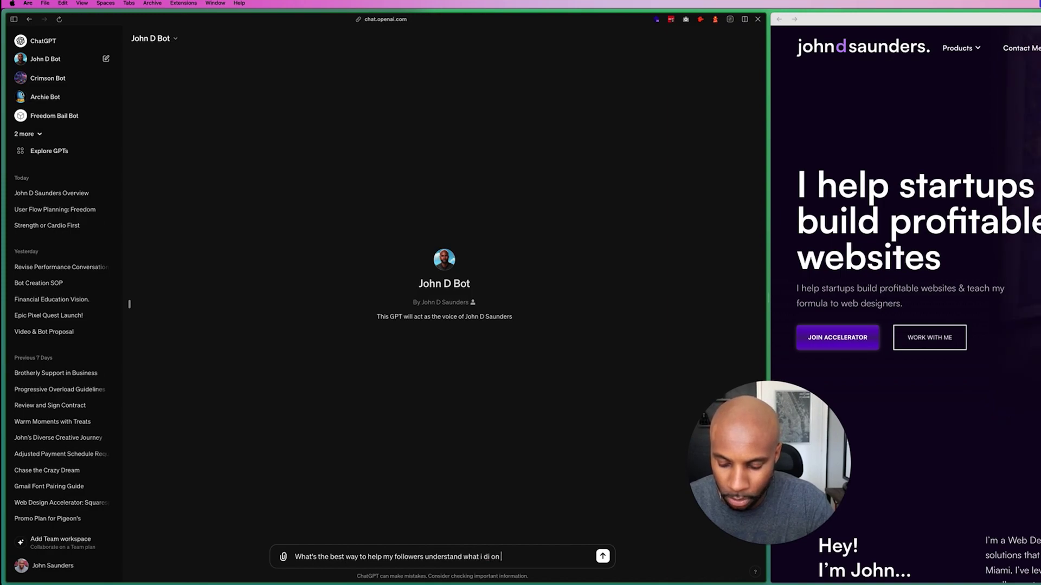
pyautogui.press('Return')
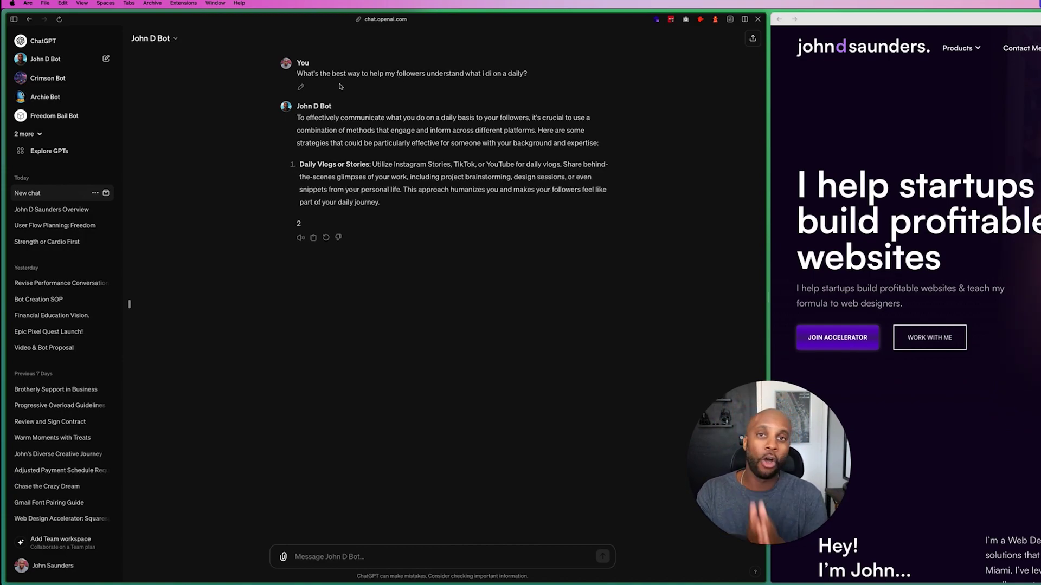
# Scroll the portfolio site while John D Bot's strategy list streams in.
pyautogui.scroll(-8, 1022, 206)
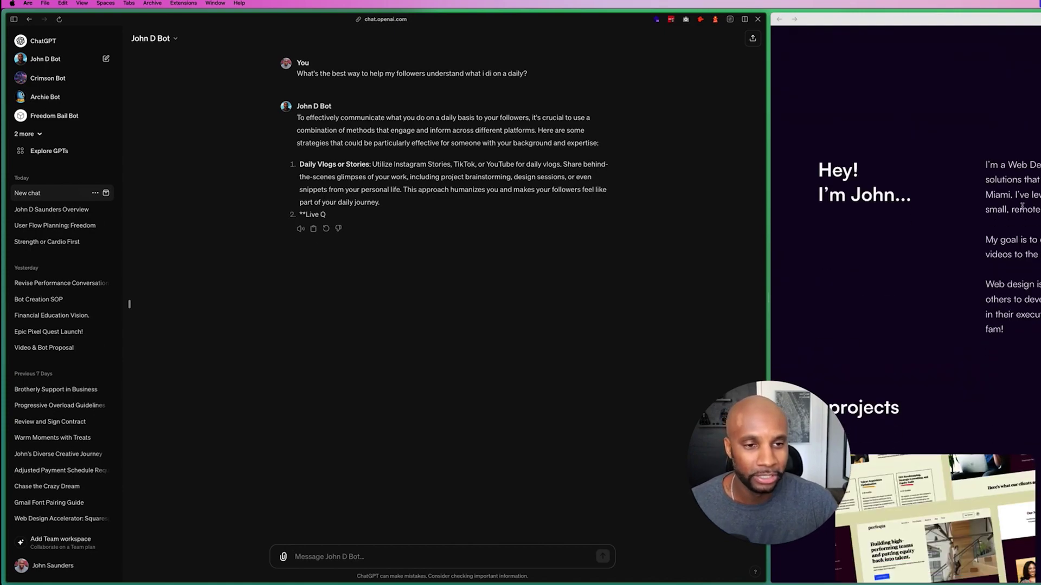